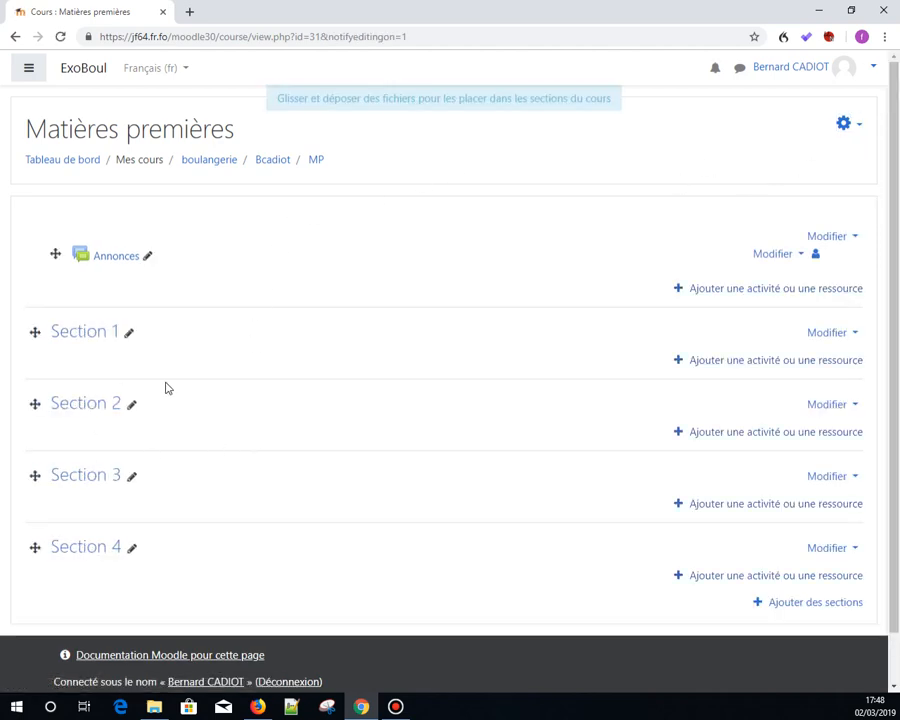
- Rename the Section 1 heading as Sel
left_click(128, 338)
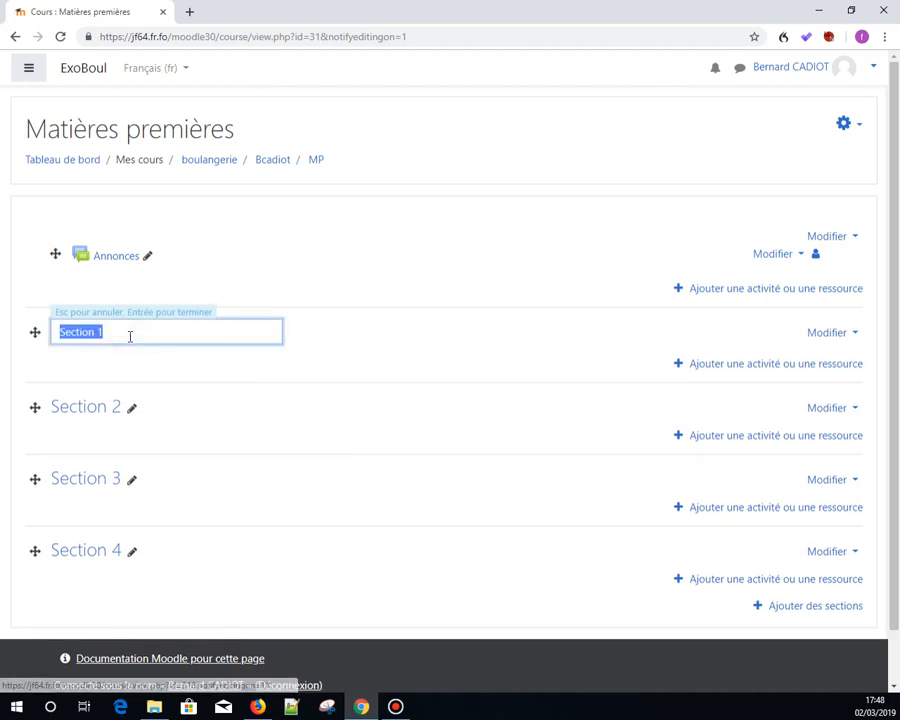
type("Sel")
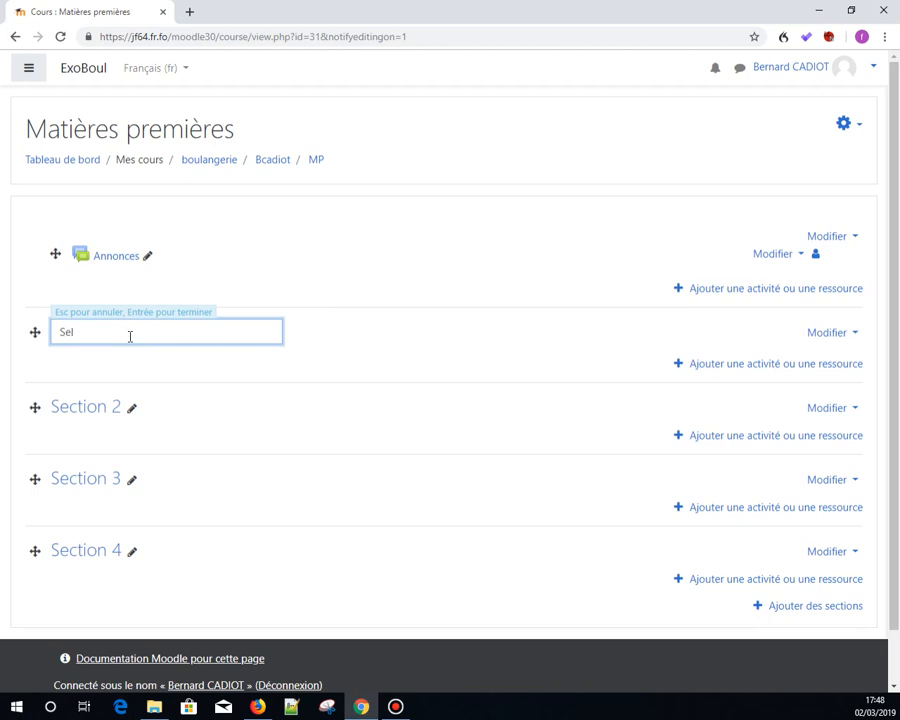
key("Return")
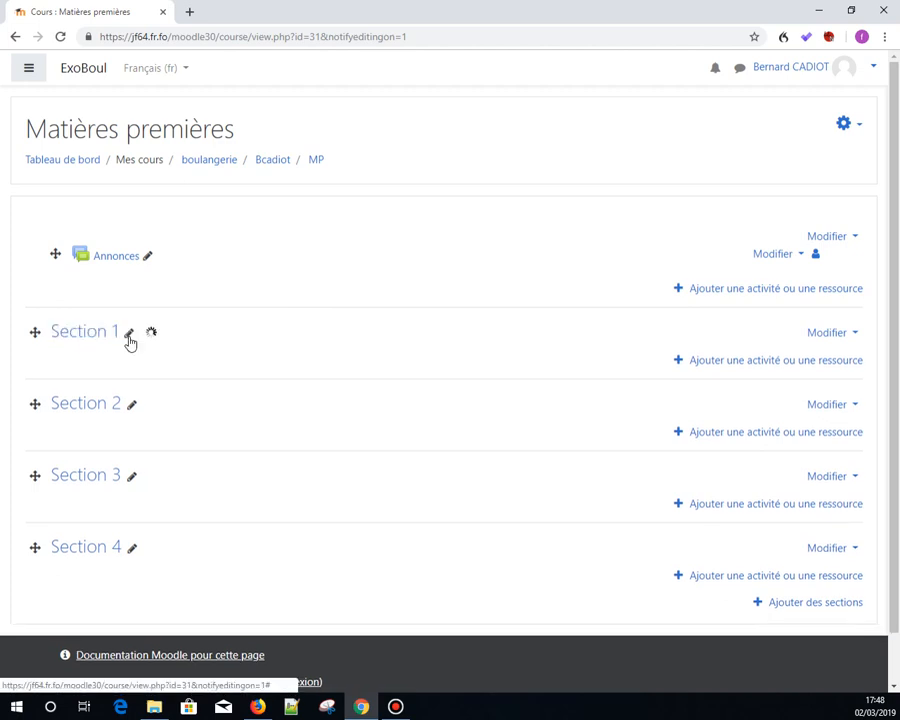
- Add a Page resource to the Sel section and name it Le Sel
left_click(727, 362)
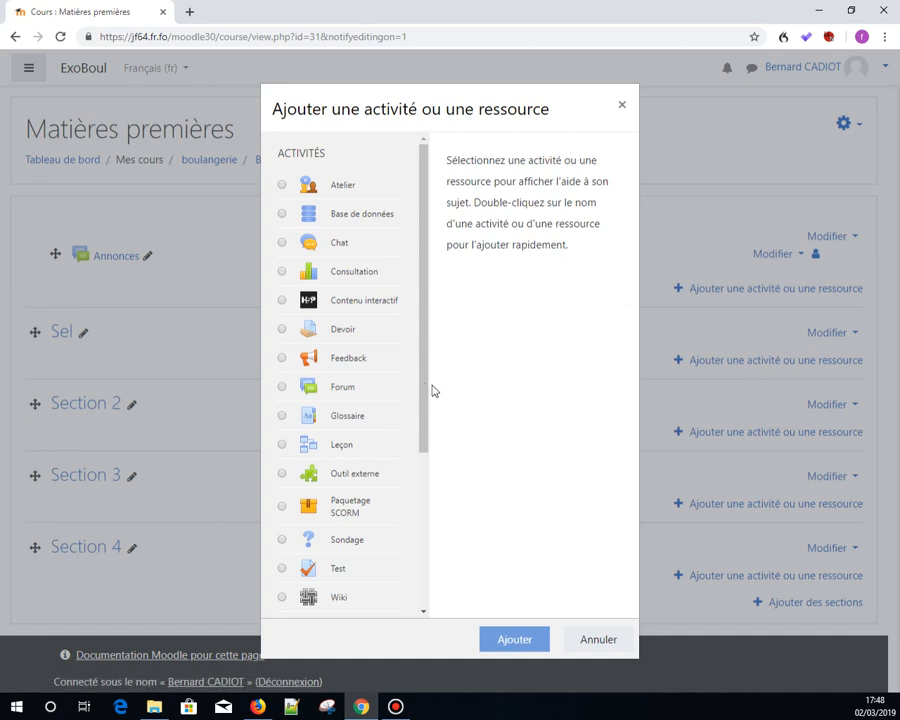
left_click_drag(423, 390, 425, 555)
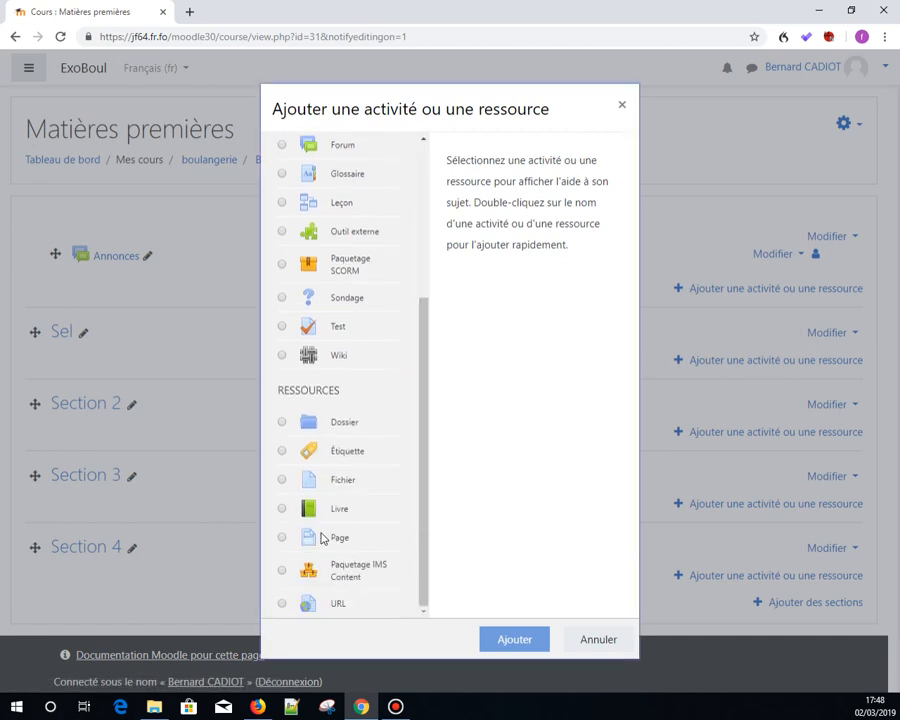
left_click(278, 537)
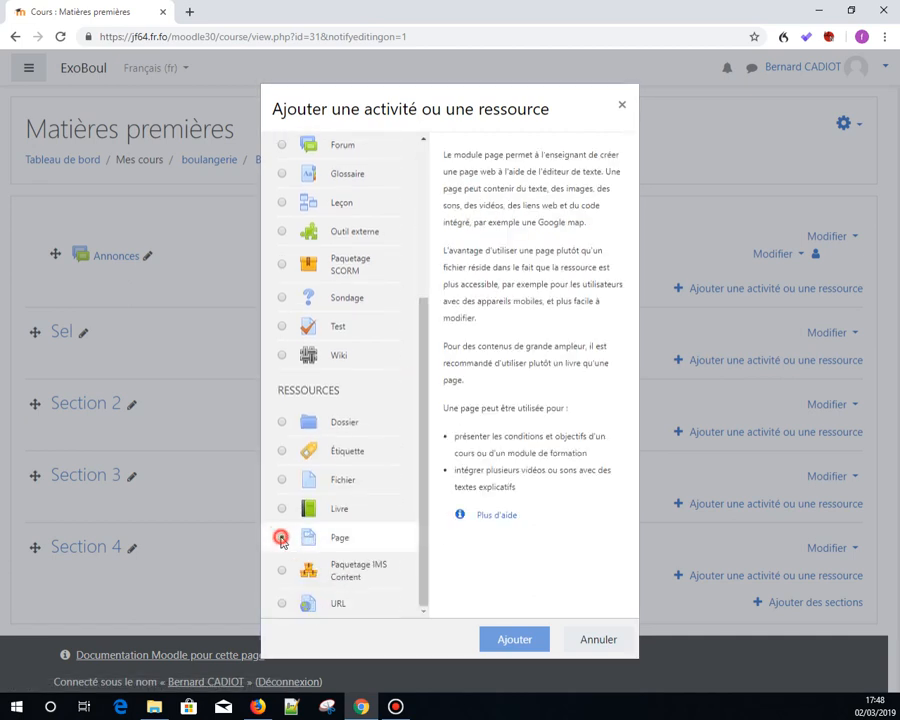
left_click(514, 638)
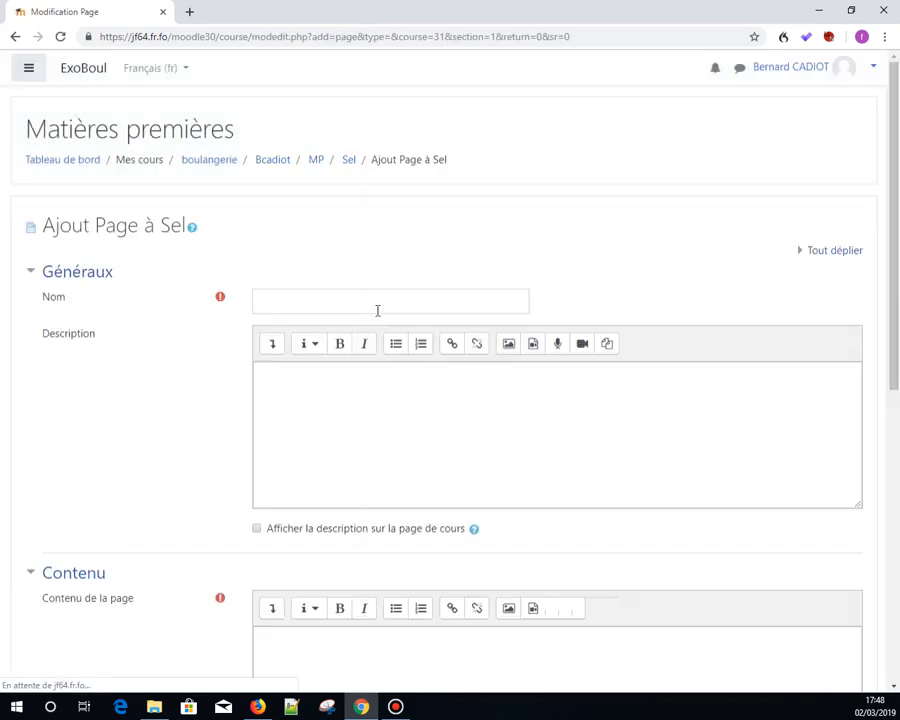
left_click(377, 306)
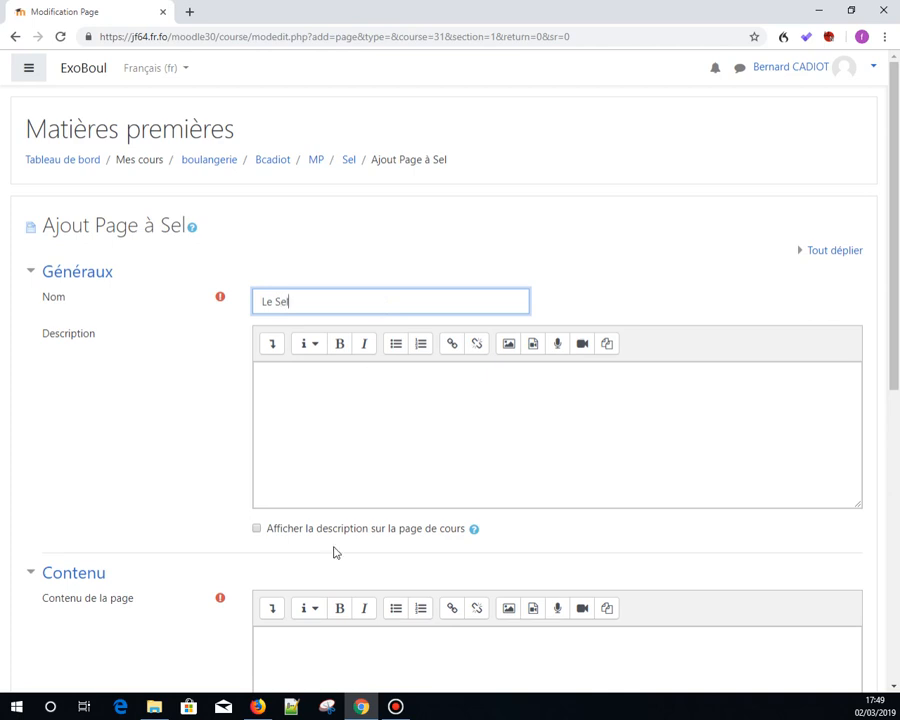
- Paste the salt definition text into the page content and save, returning to the course
left_click(298, 637)
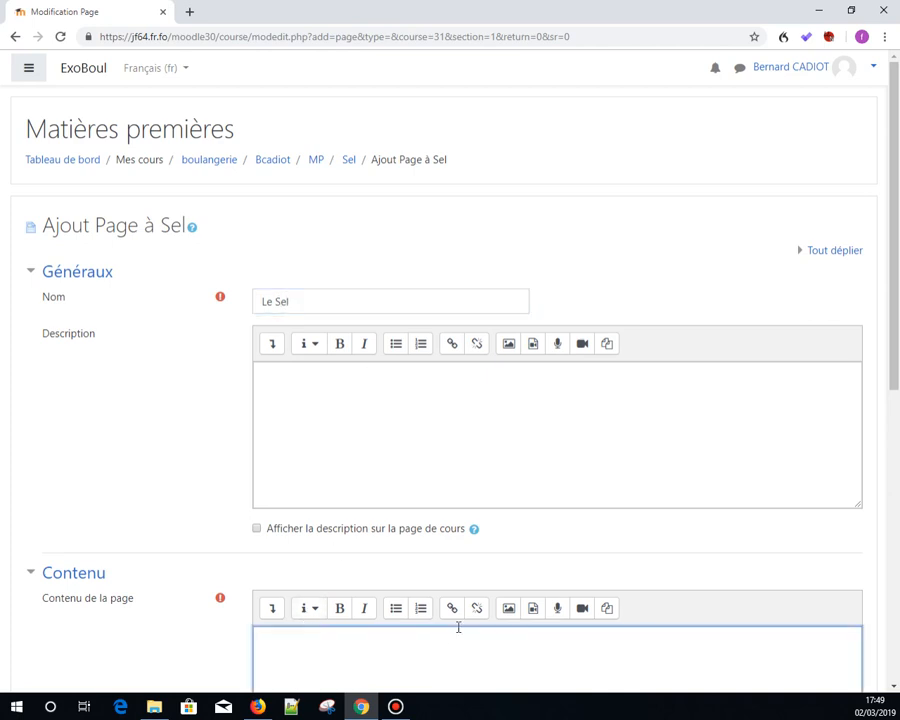
key("ctrl+v")
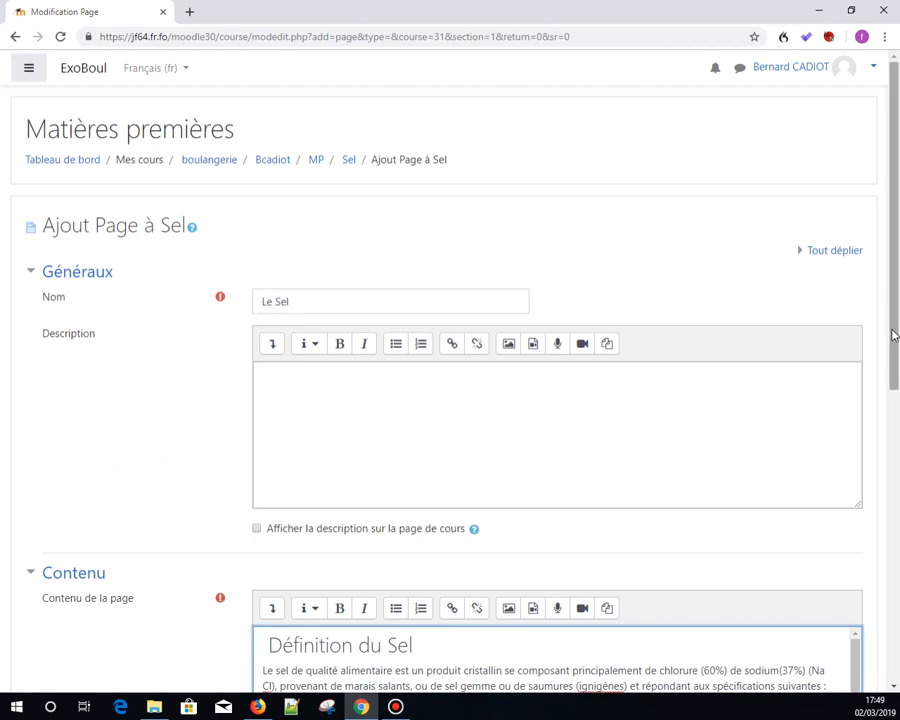
scroll(888, 330, "down", 5)
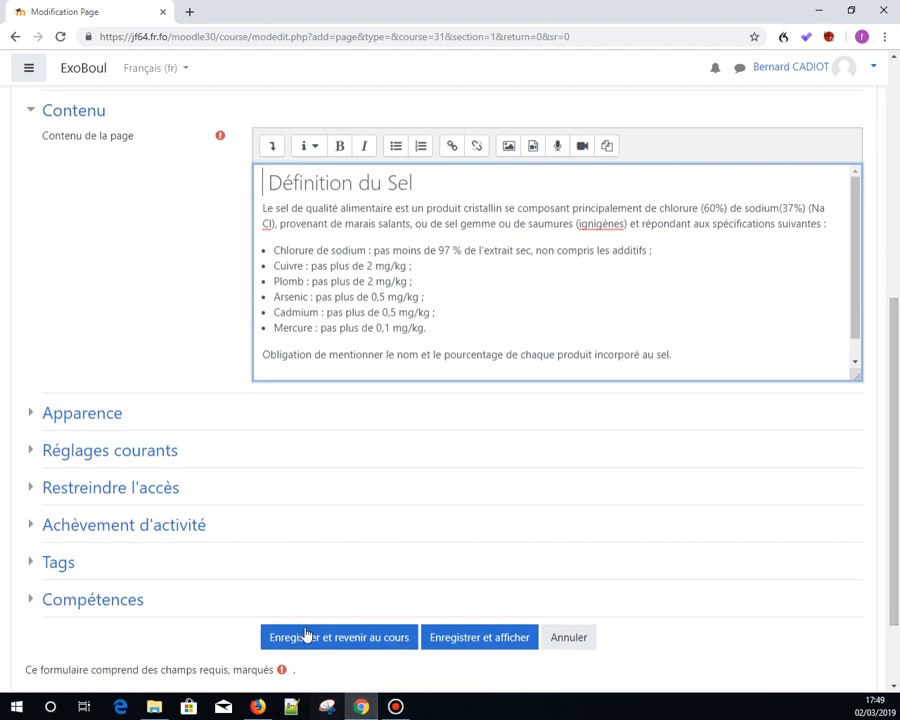
left_click(357, 638)
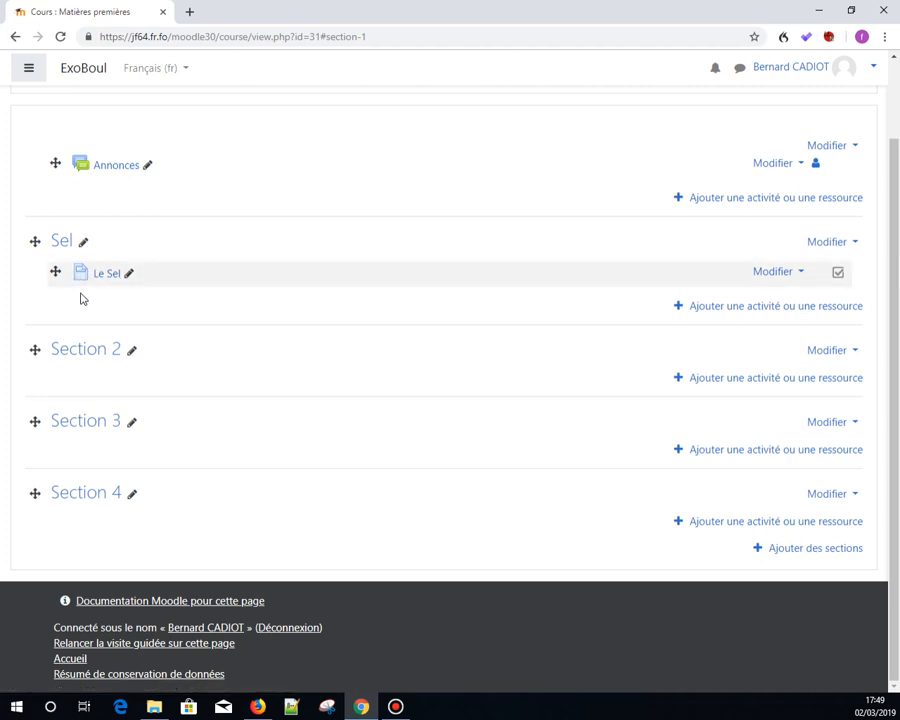
- Drag the 05-SelAlimentation file from the file explorer into the Sel section
left_click(743, 308)
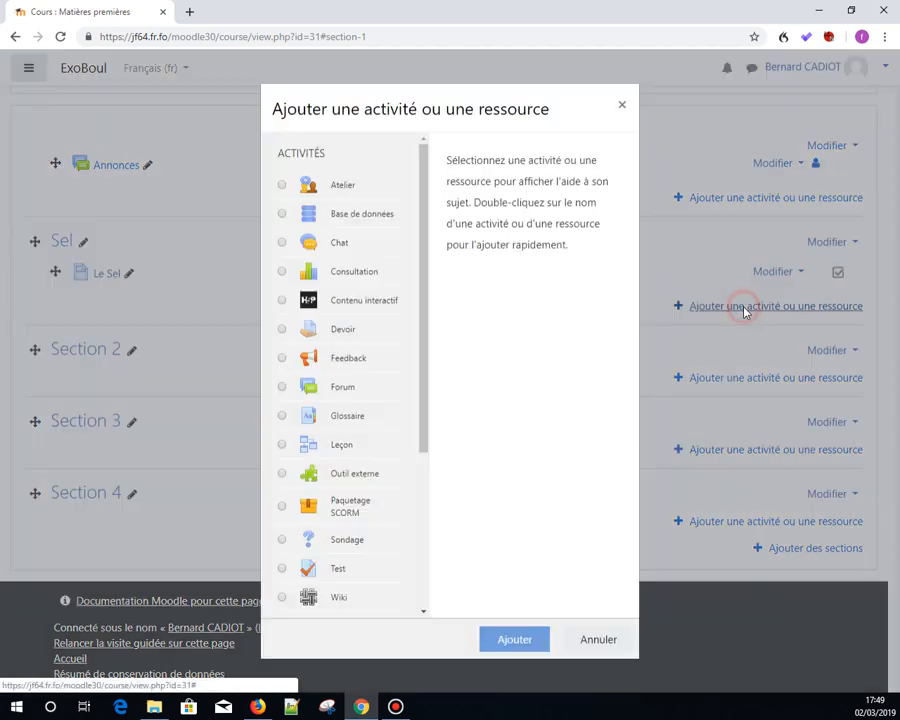
left_click(598, 640)
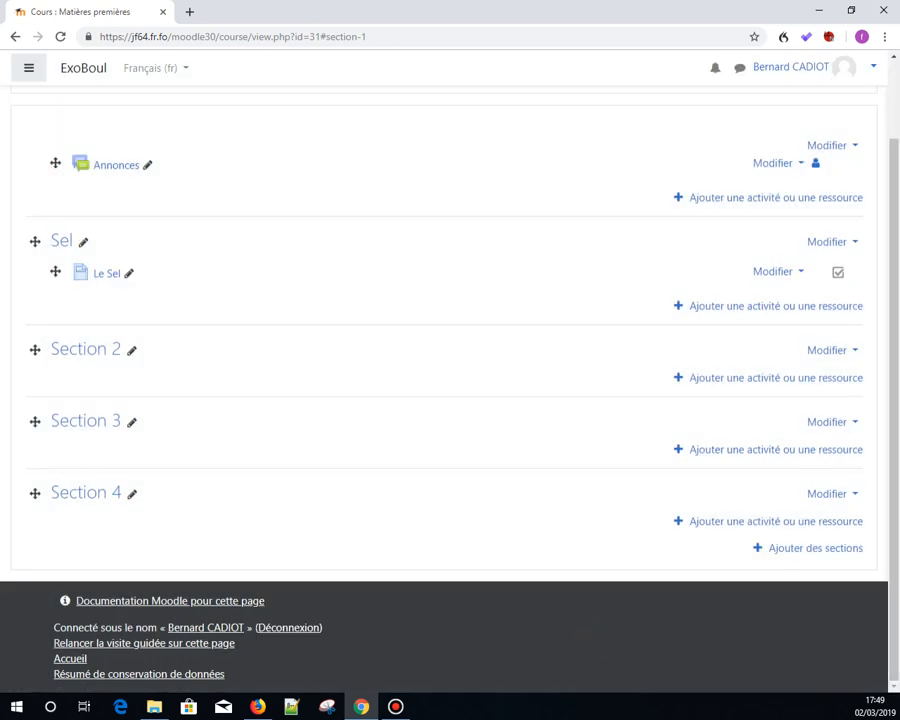
key("super+e")
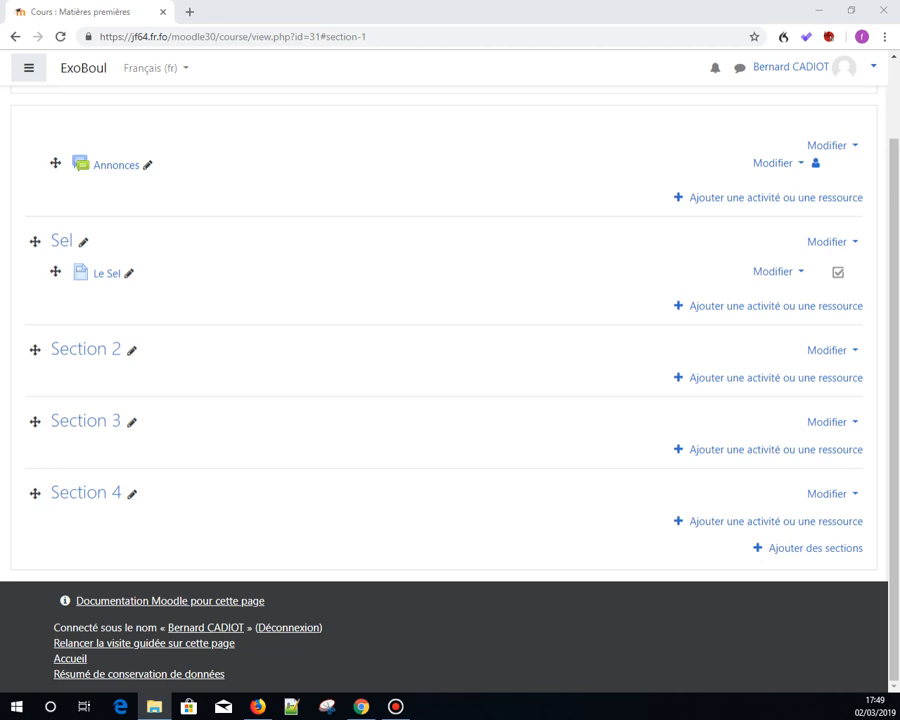
left_click_drag(899, 300, 376, 305)
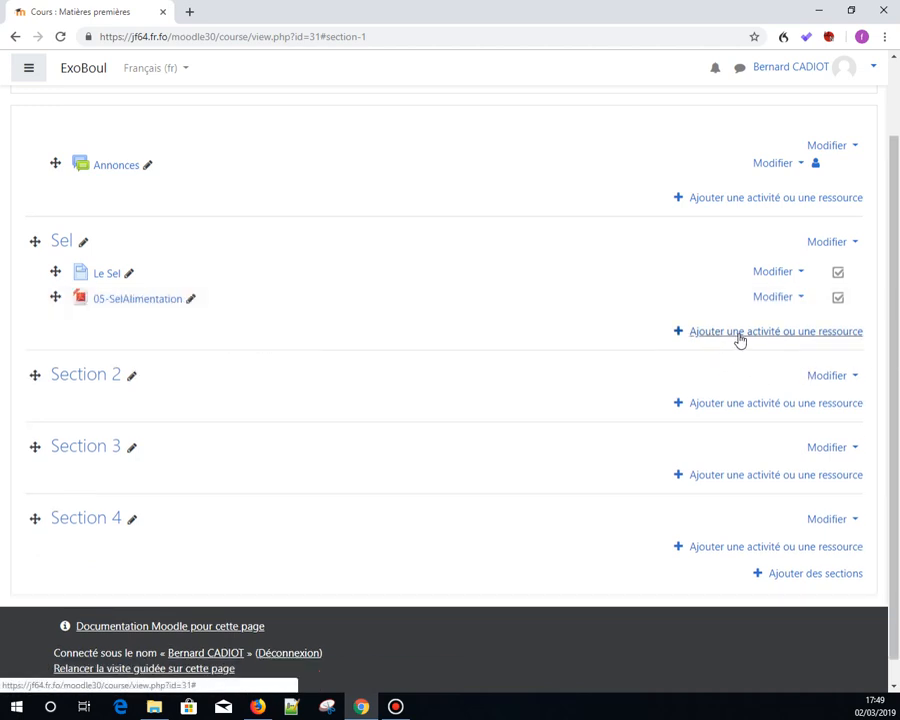
left_click(753, 333)
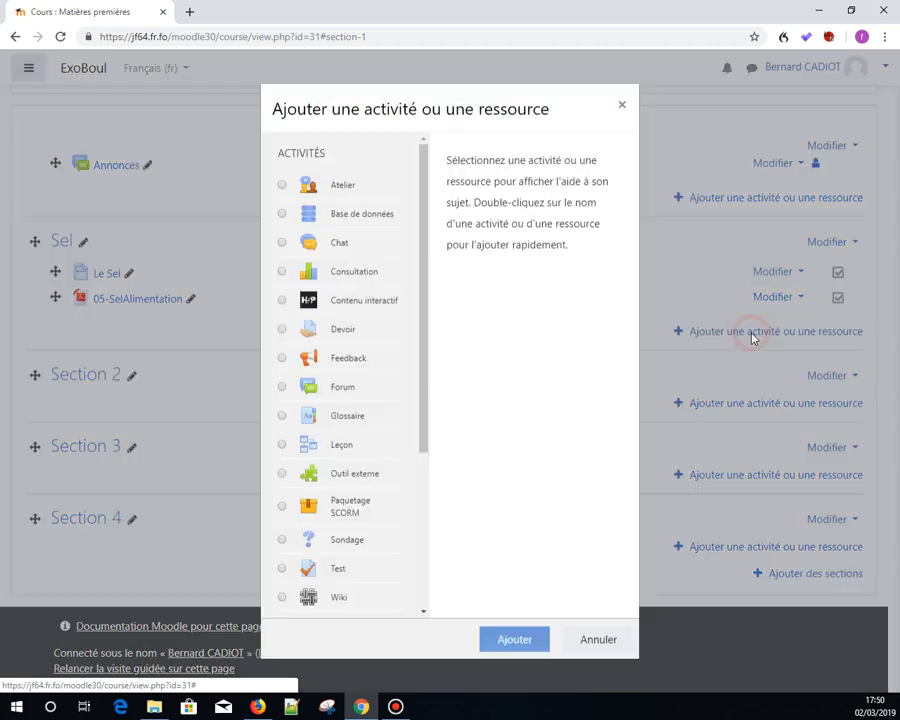
left_click_drag(423, 325, 412, 532)
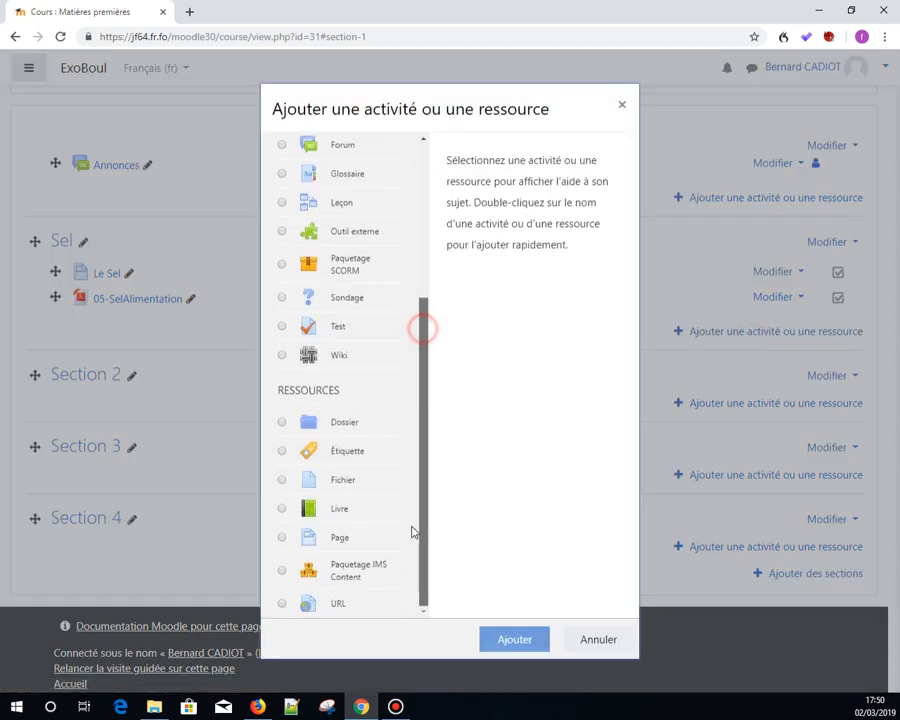
left_click(339, 604)
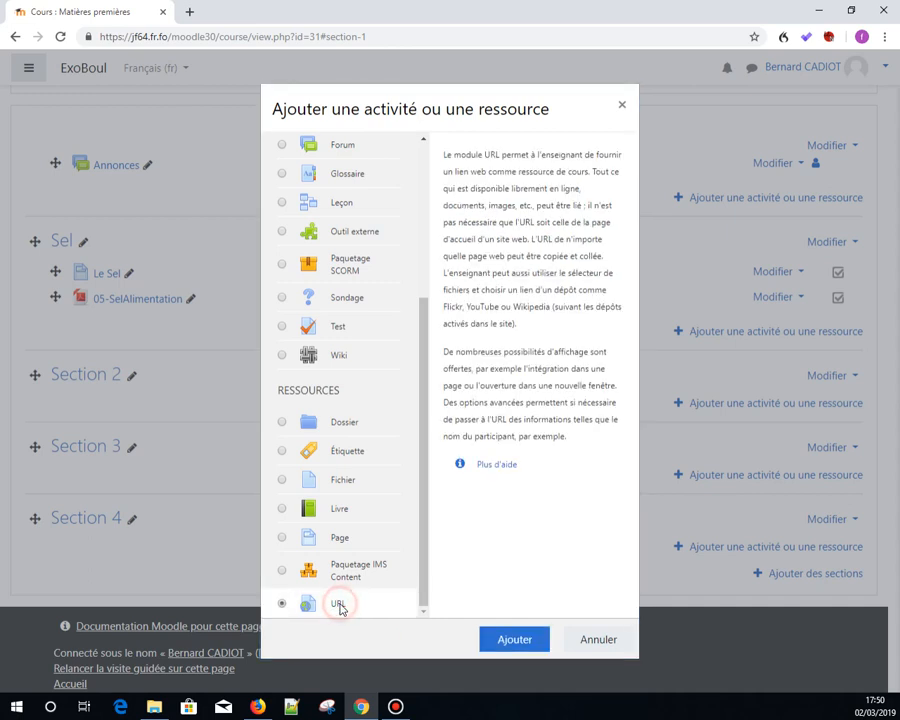
left_click(520, 641)
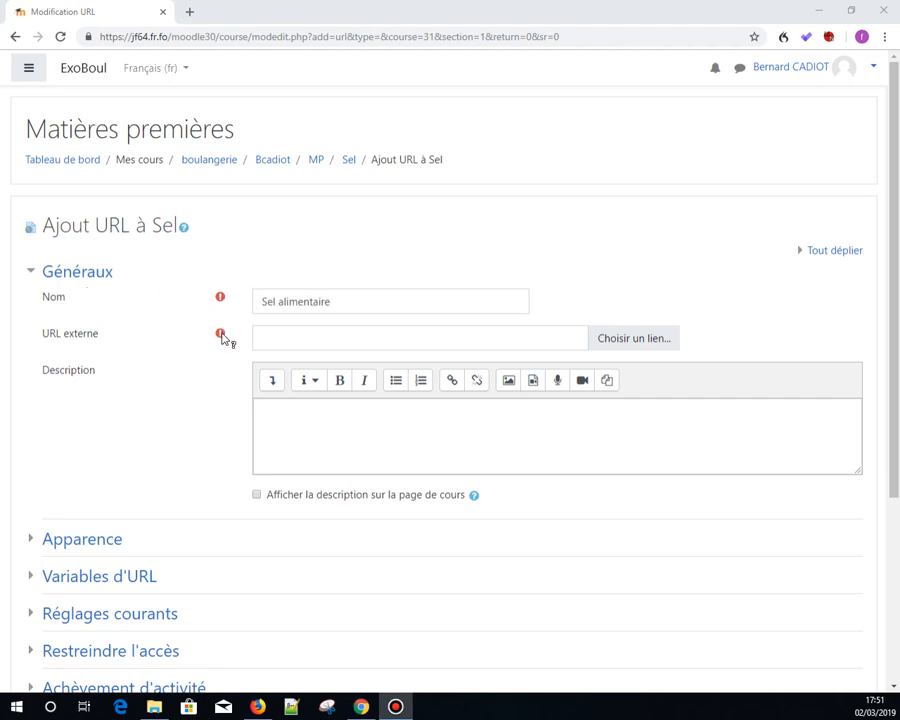
left_click(330, 340)
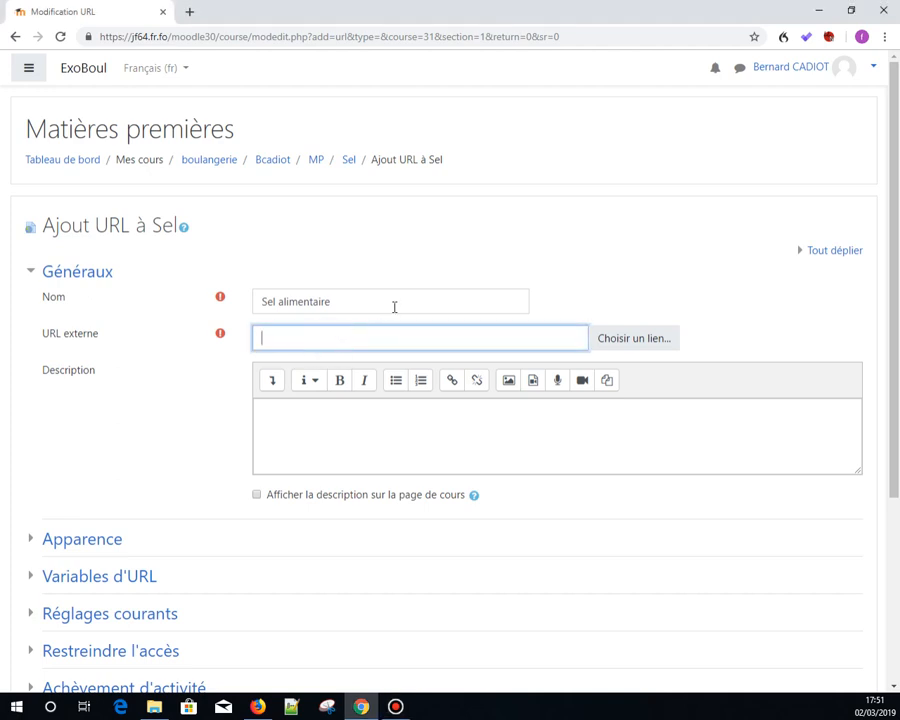
type("https://fr.wikipedia.org/wiki/Sel_alimentaire")
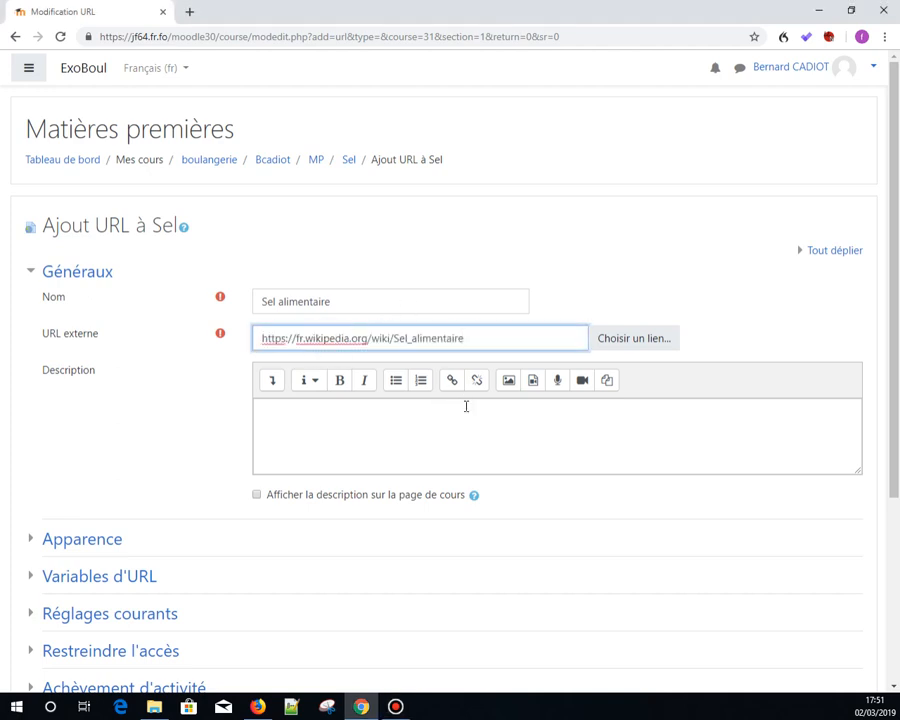
- Set the URL's display to Dans une fenêtre surgissante and save, returning to the course
left_click(34, 538)
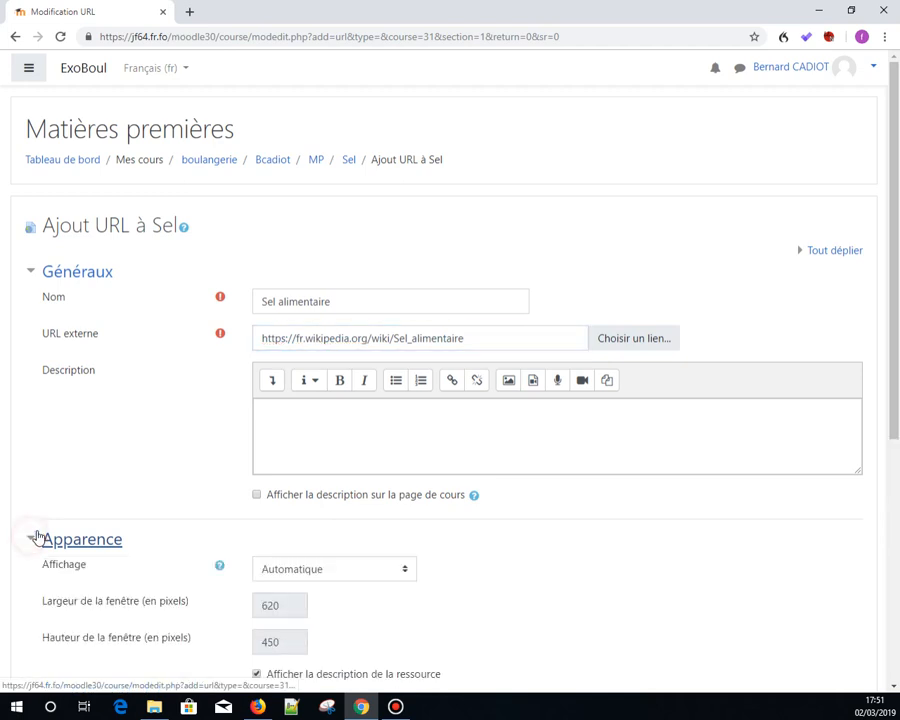
scroll(210, 487, "down", 3)
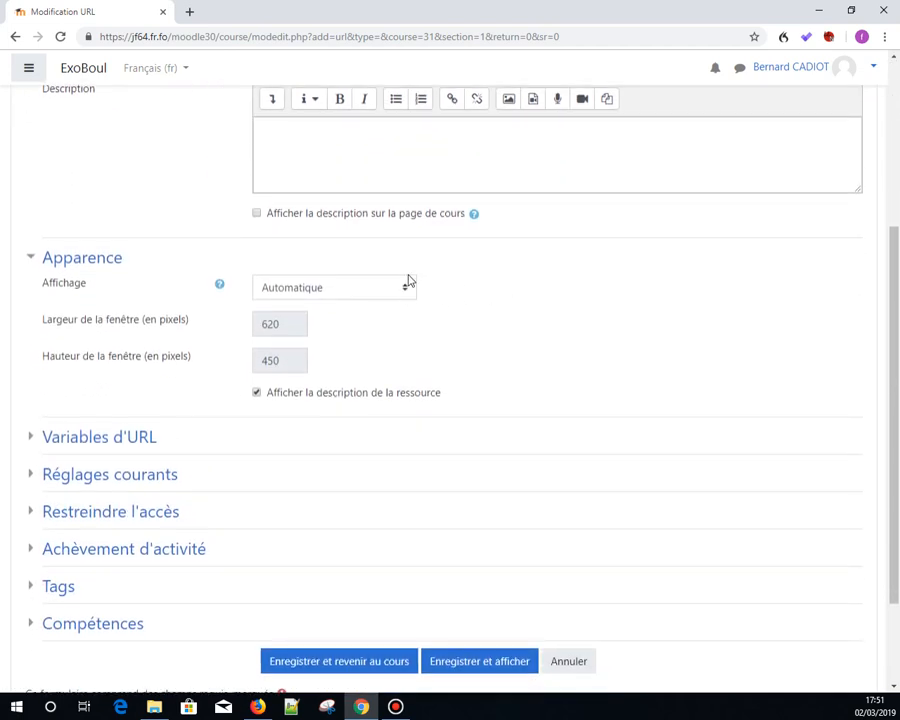
left_click(403, 288)
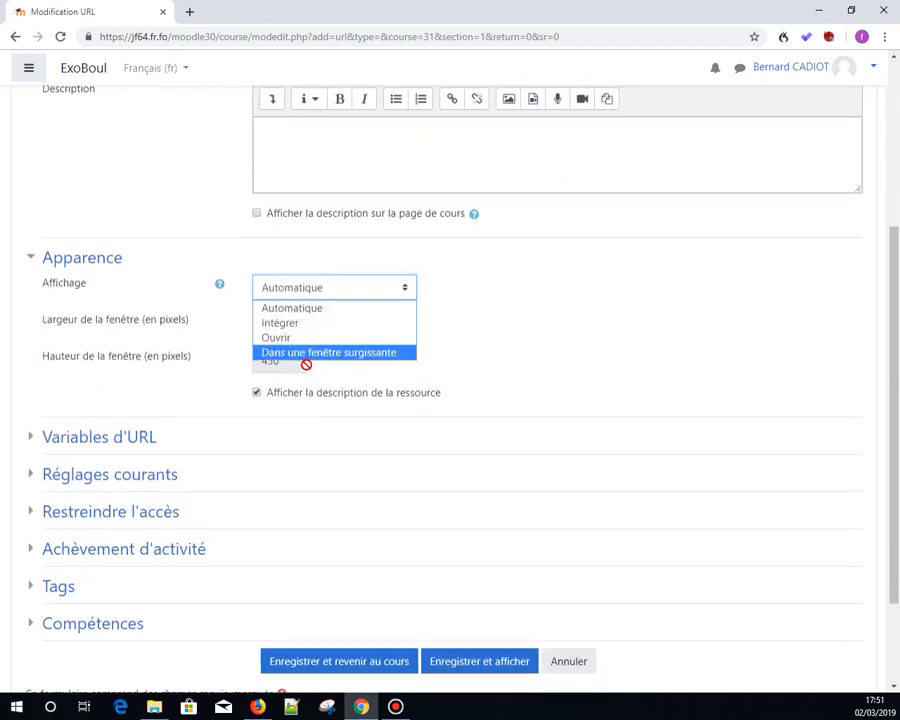
left_click(304, 354)
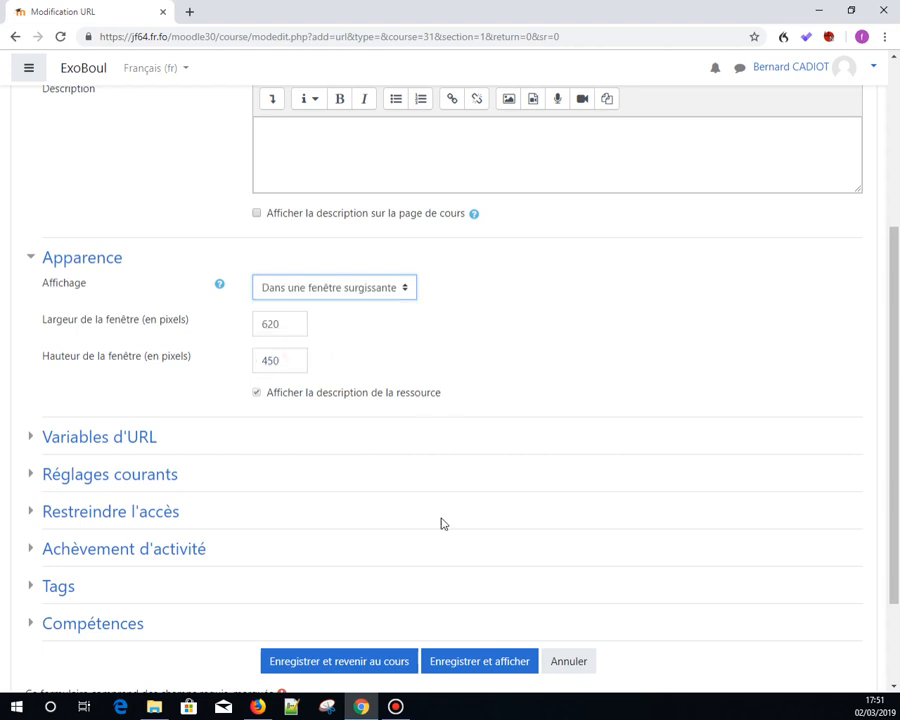
left_click(372, 668)
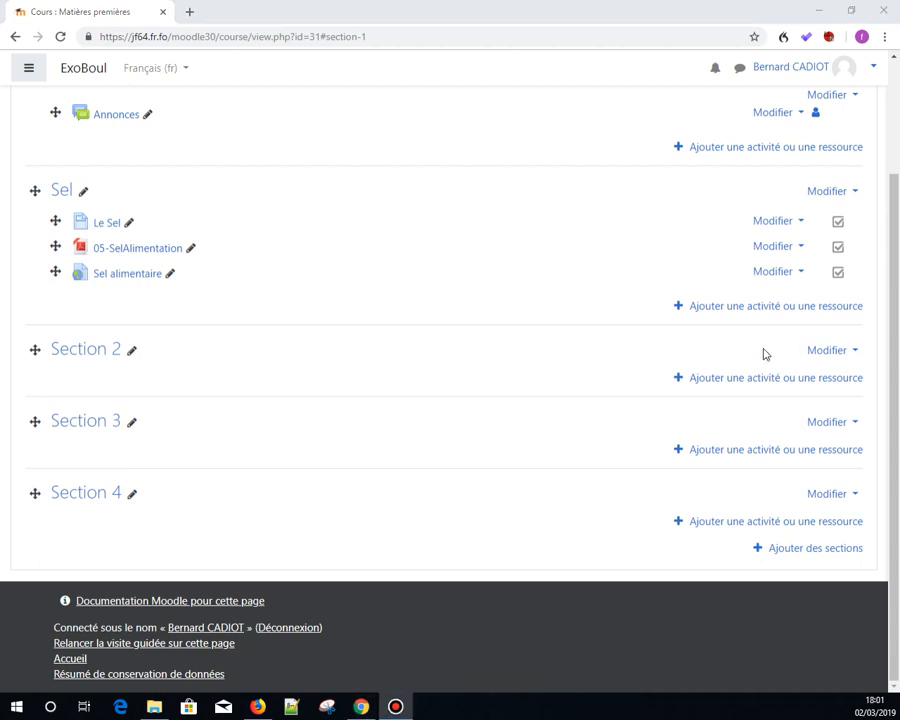
- Add a Test activity named sel test to the Sel section
left_click(727, 308)
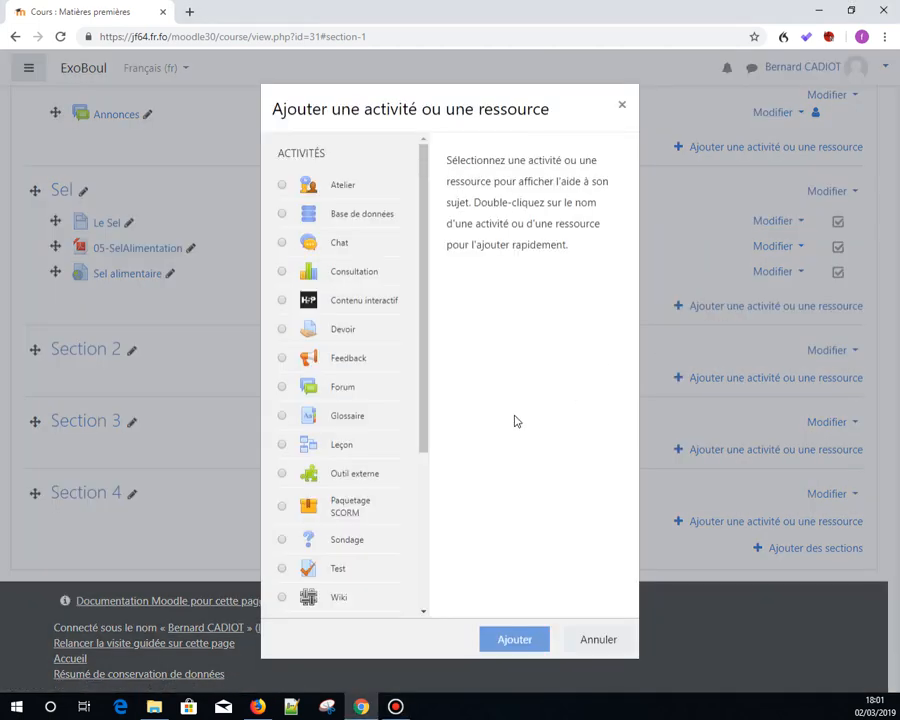
left_click(281, 568)
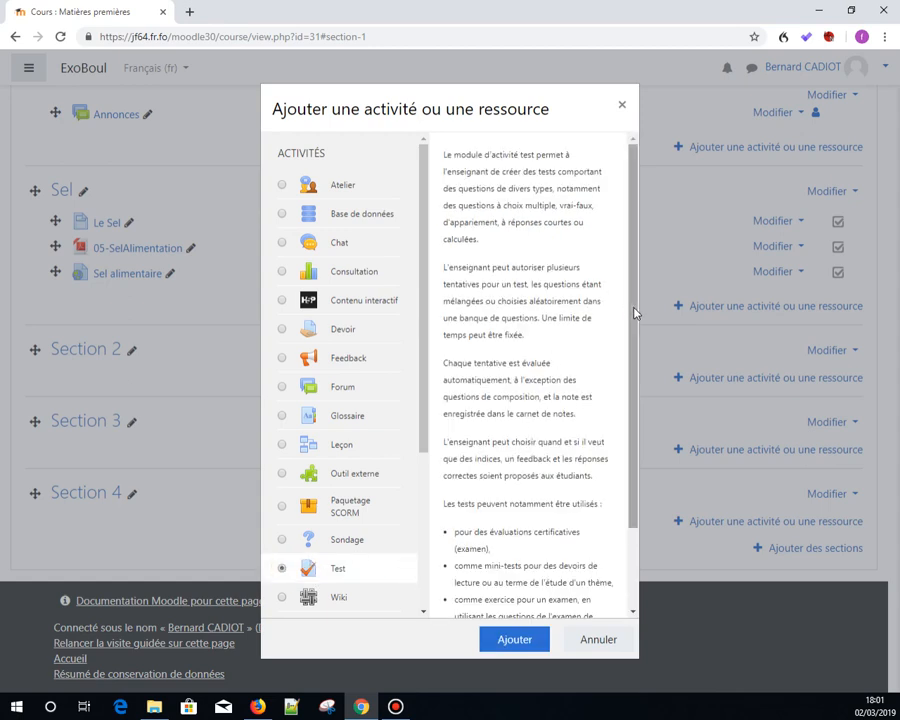
left_click_drag(634, 311, 617, 466)
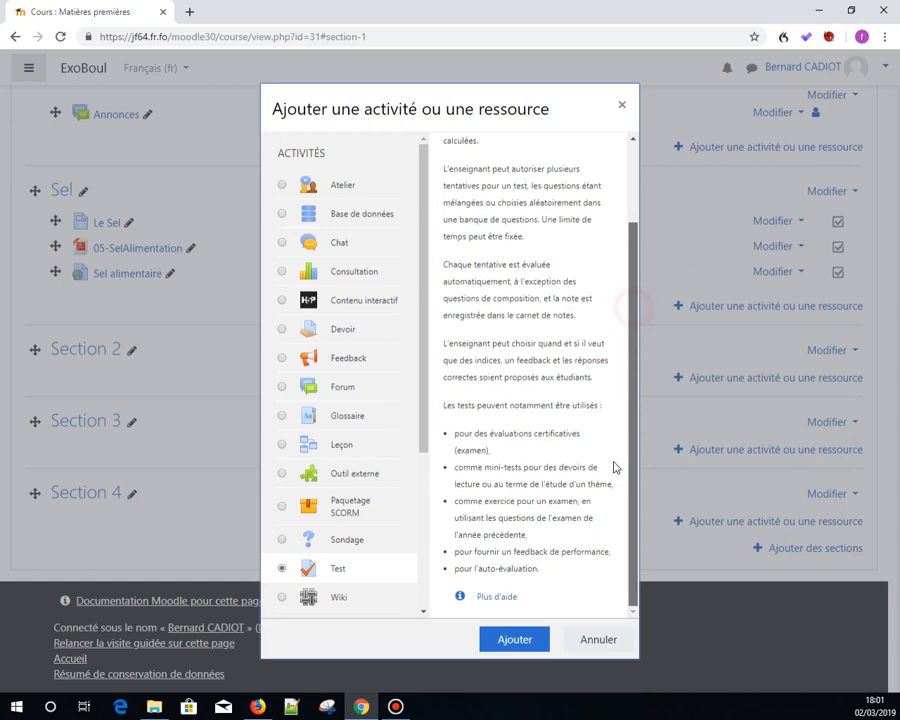
left_click(510, 641)
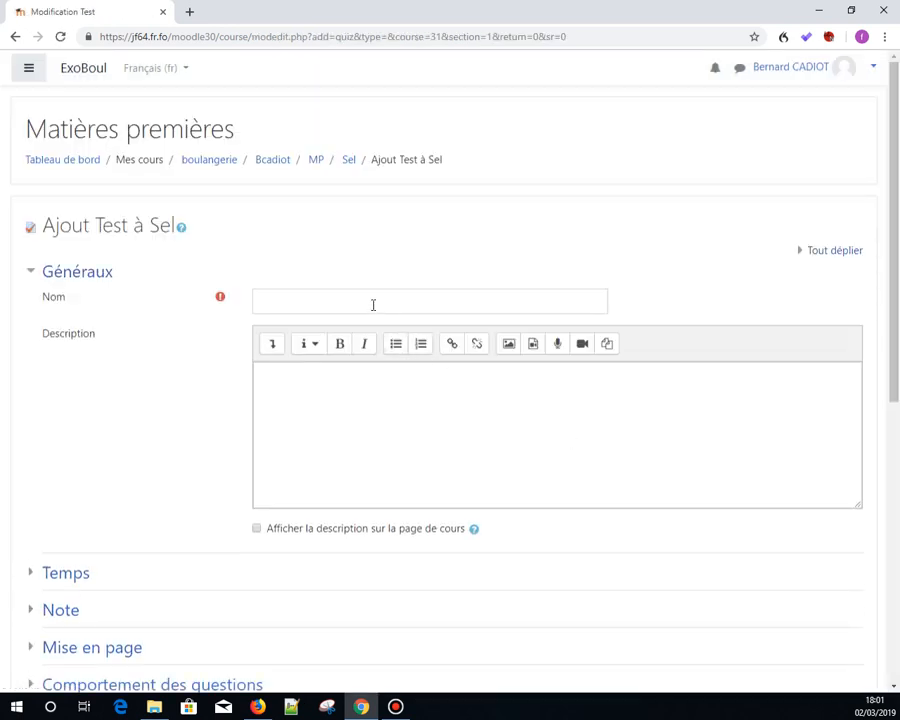
left_click(370, 305)
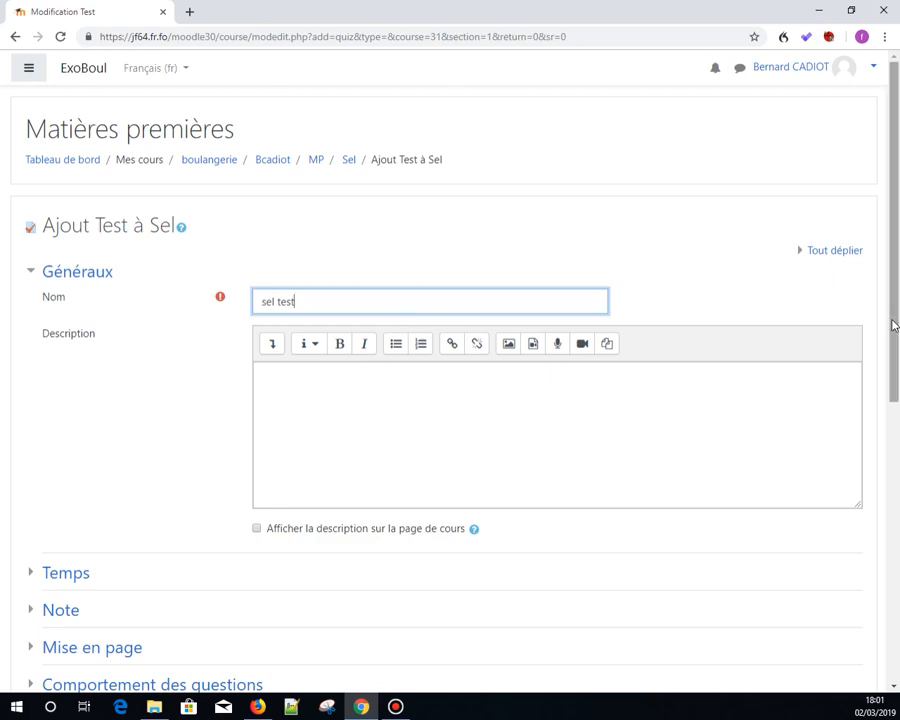
- Save the test, returning to the course, and open sel test
left_click_drag(890, 320, 864, 621)
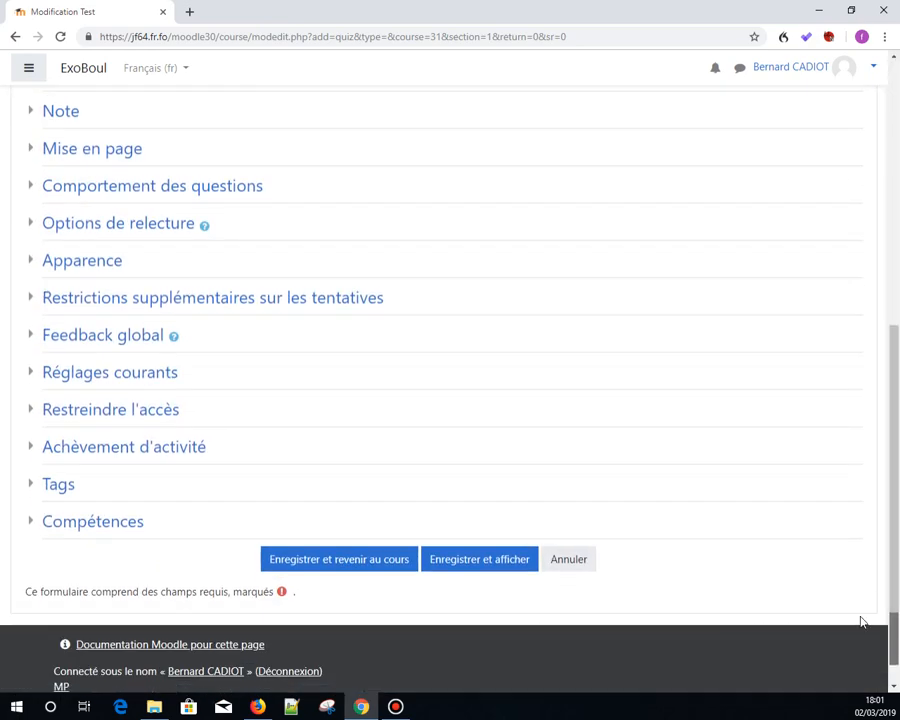
left_click(344, 568)
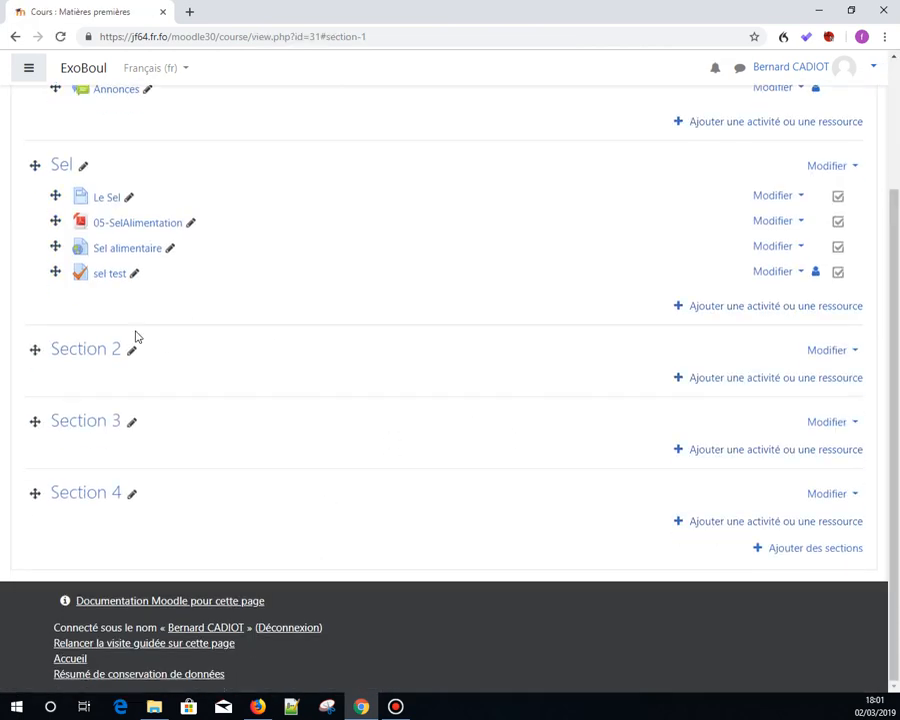
left_click(108, 282)
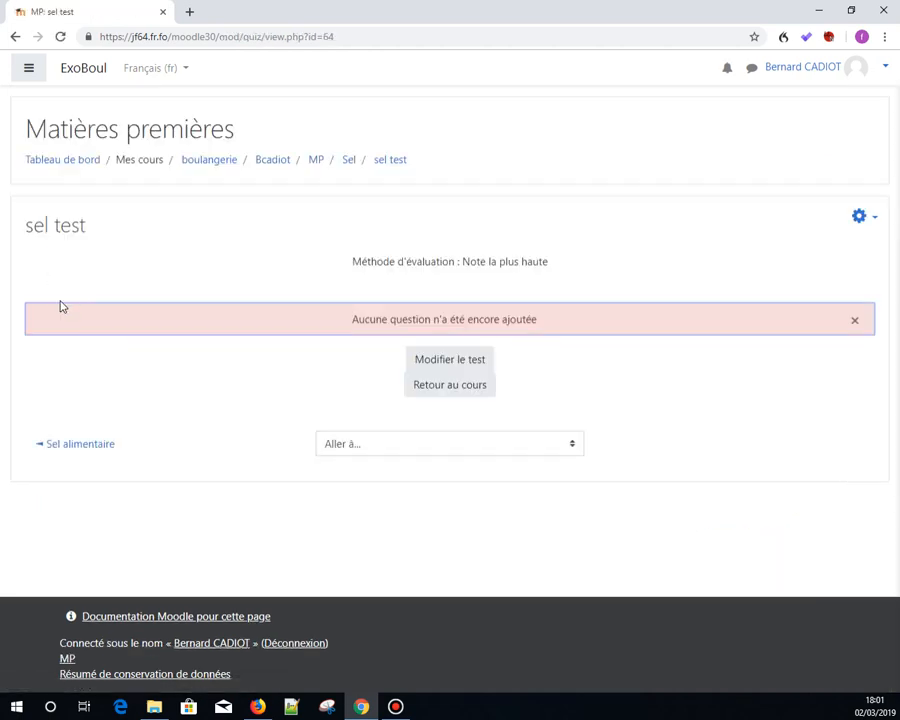
- Add all questions from the Le sel (10) question bank category to sel test and save the test
left_click_drag(347, 324, 536, 320)
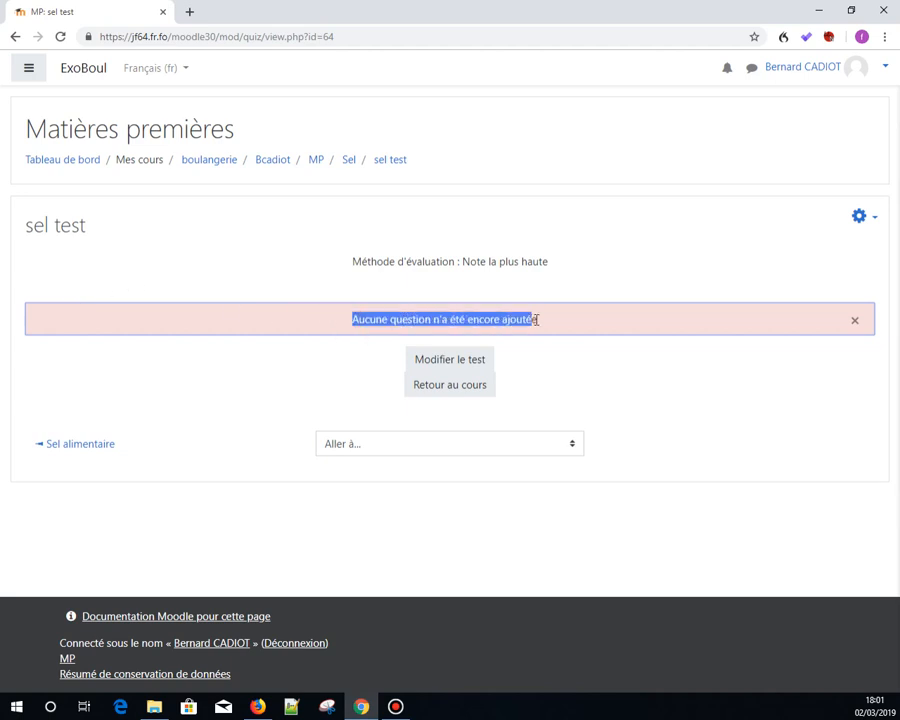
left_click(453, 367)
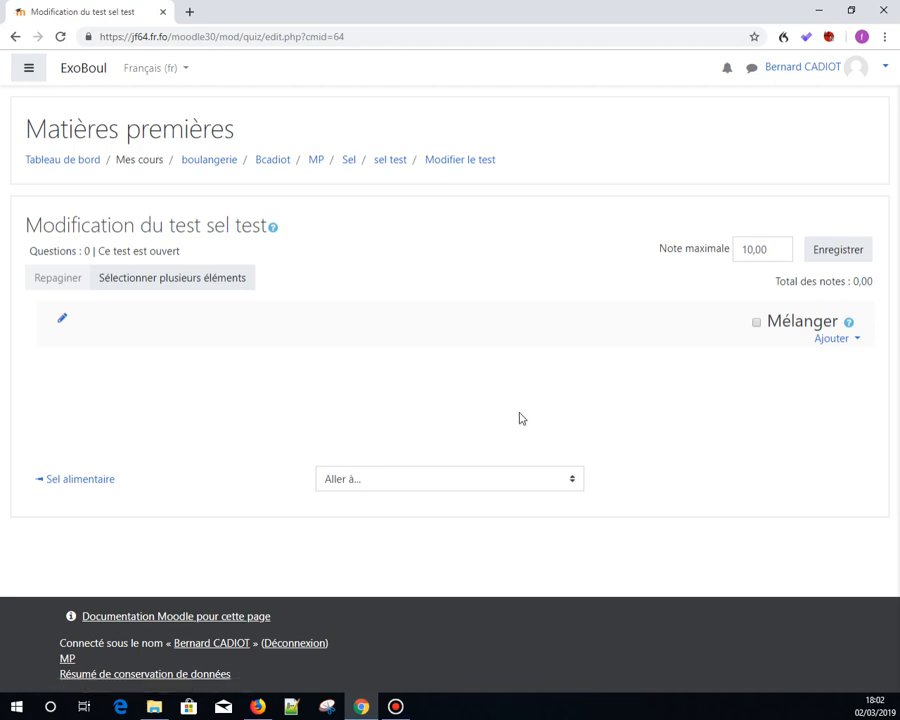
left_click(834, 348)
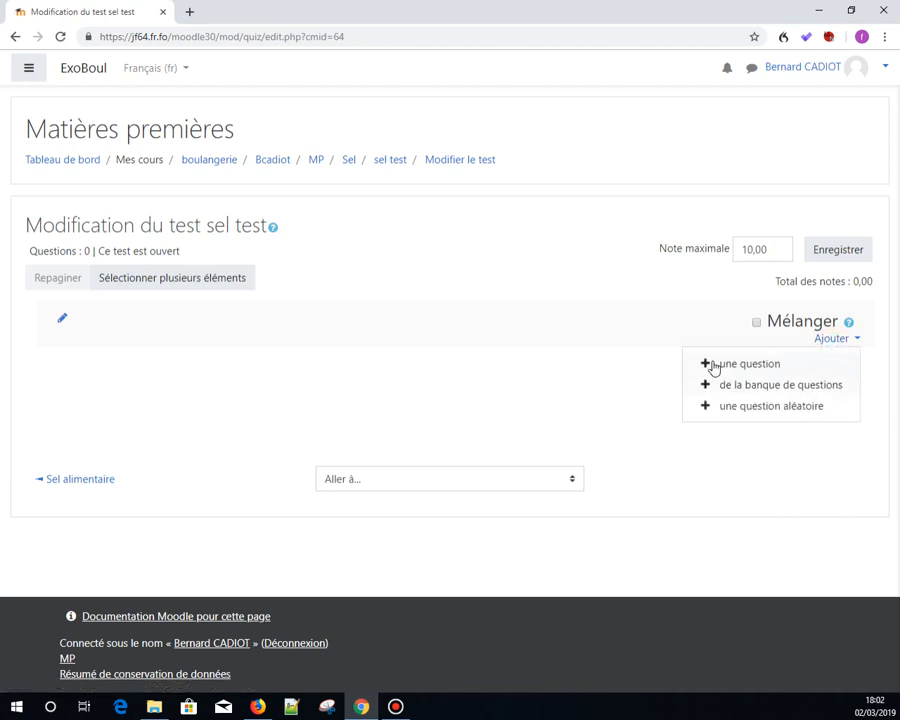
left_click(786, 389)
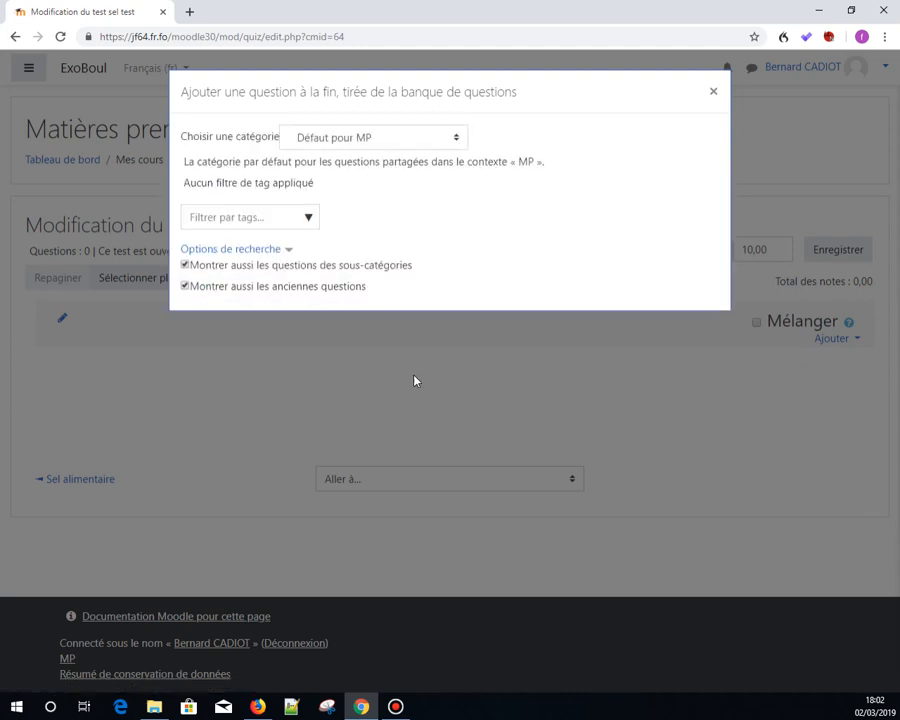
left_click(458, 138)
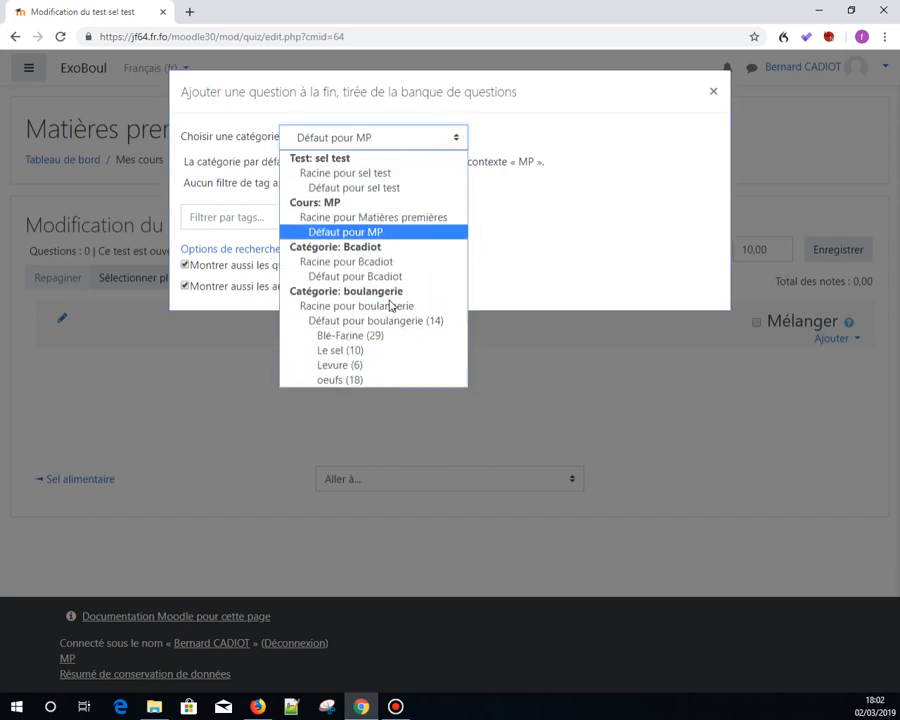
left_click(333, 354)
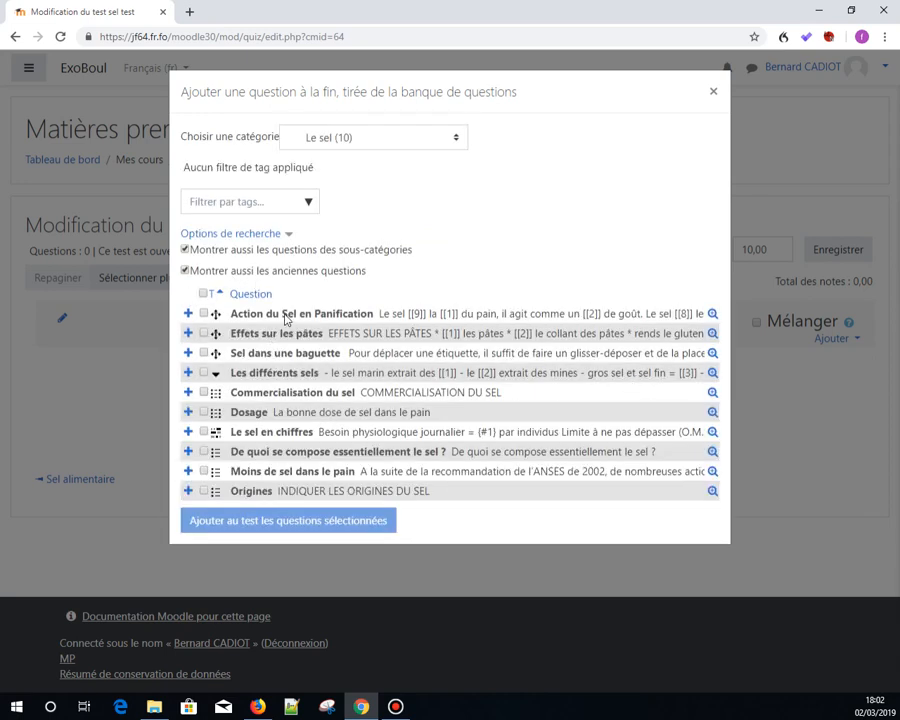
left_click(204, 294)
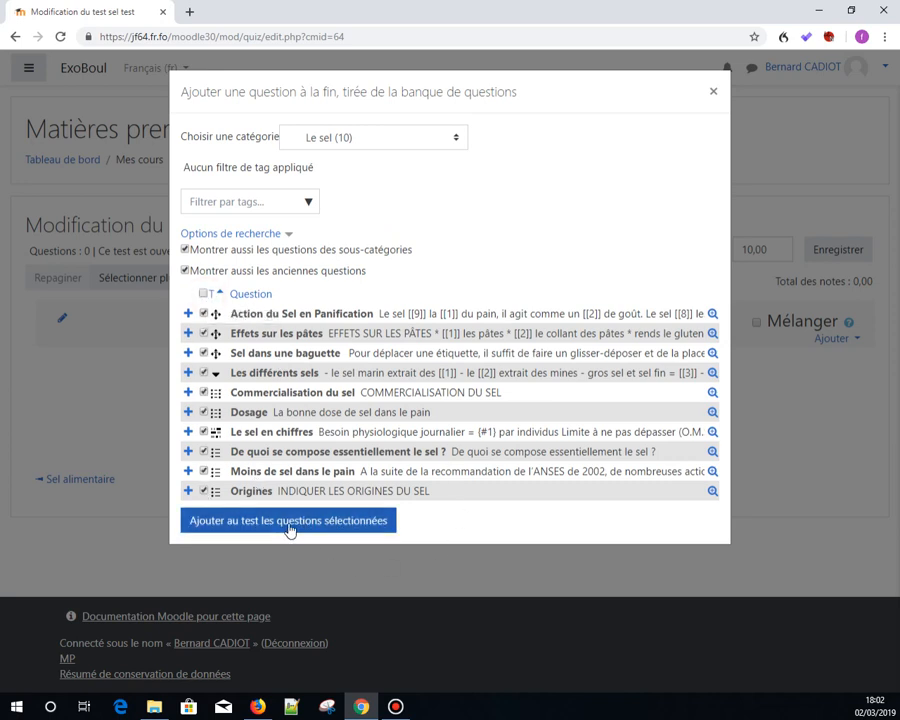
left_click(290, 529)
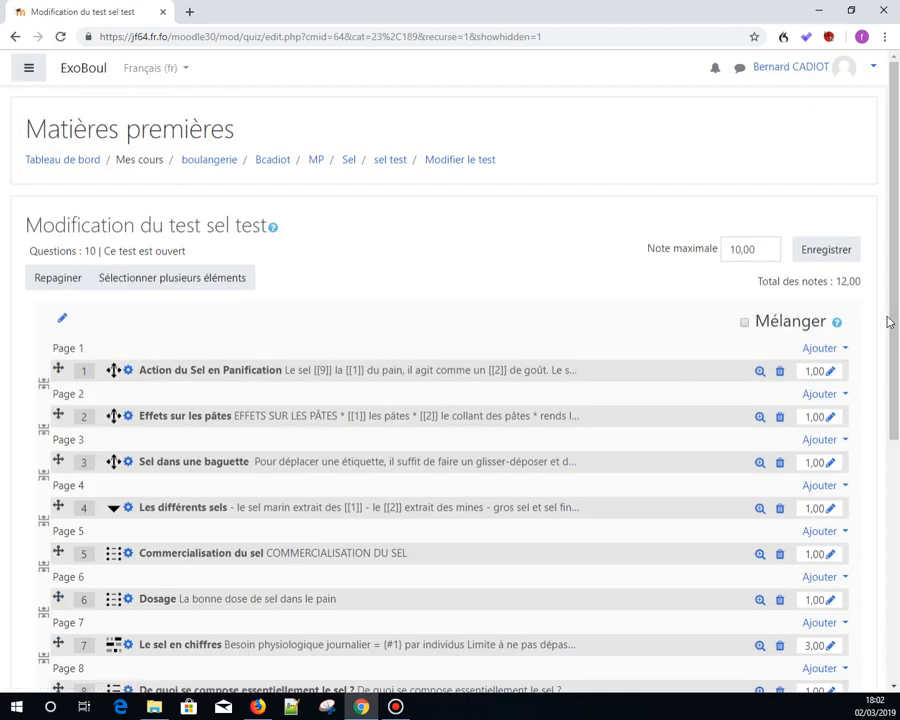
left_click_drag(892, 331, 894, 386)
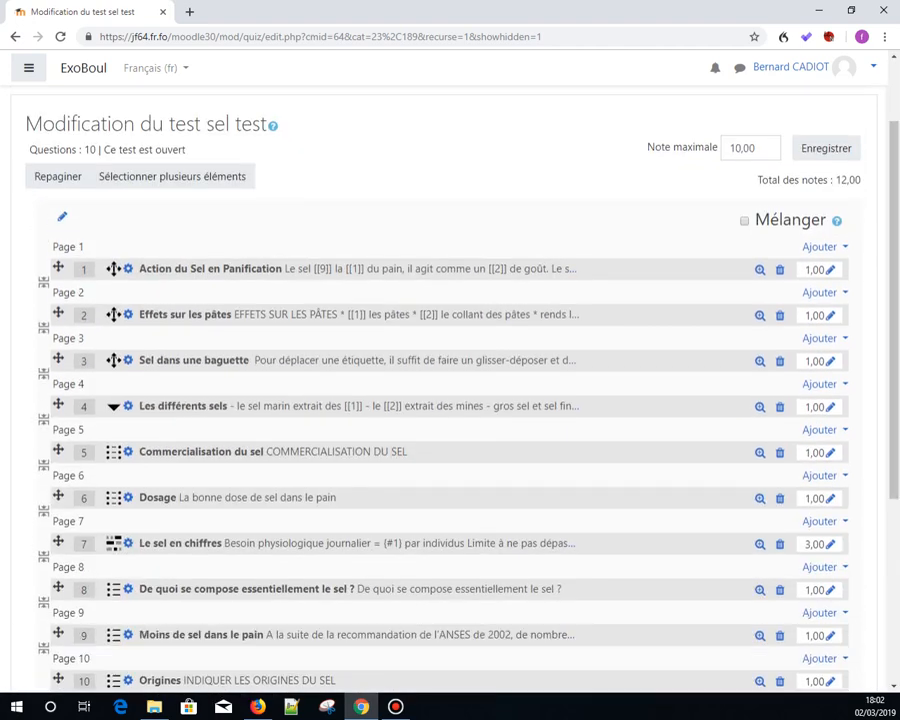
left_click(824, 149)
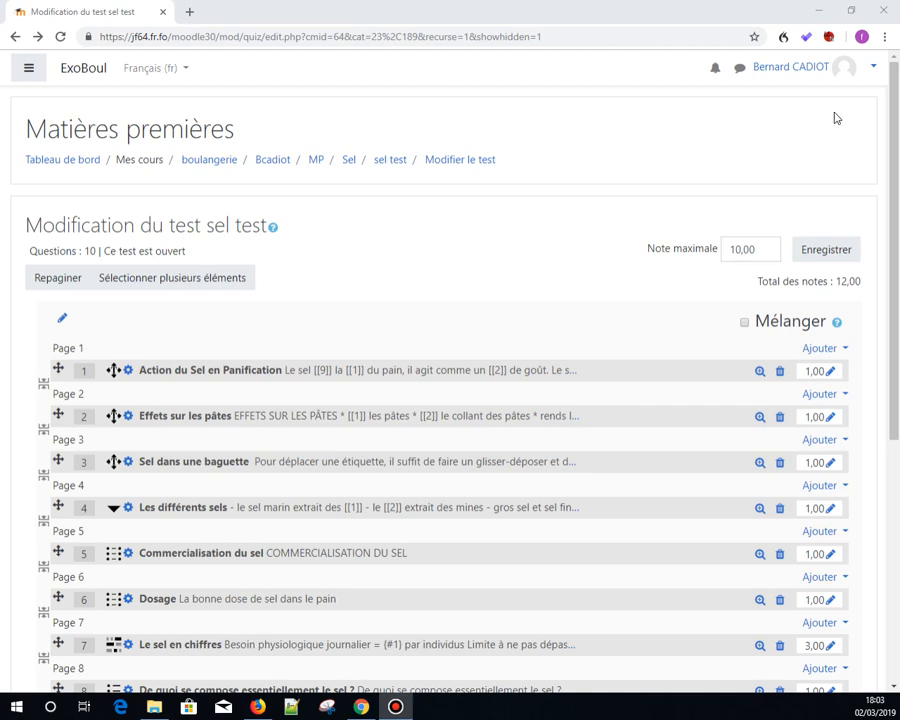
- Switch to the Étudiant role and continue back to the course page
left_click(870, 68)
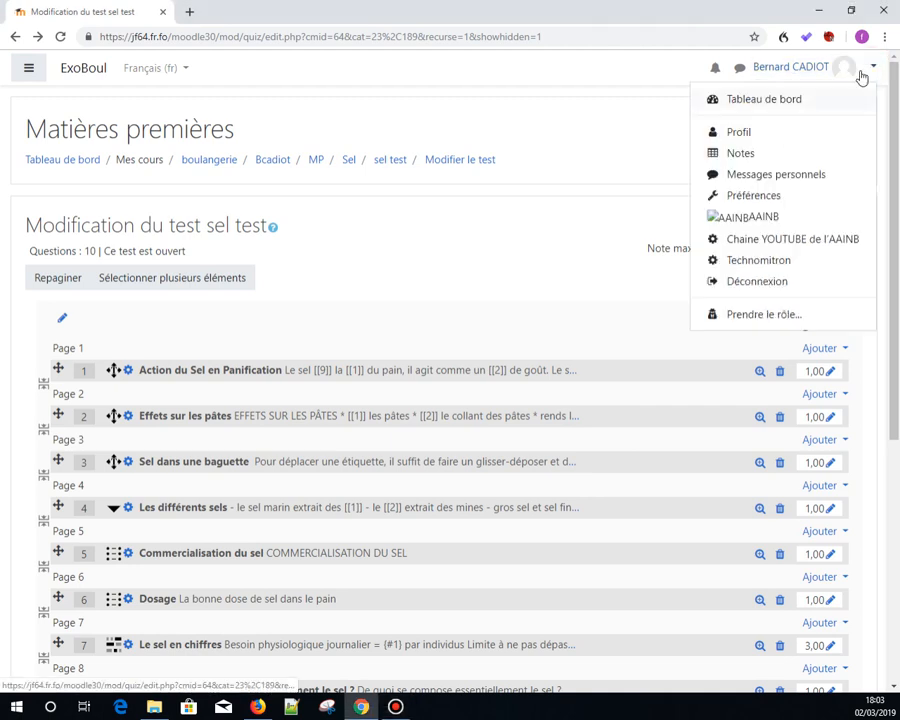
left_click(758, 318)
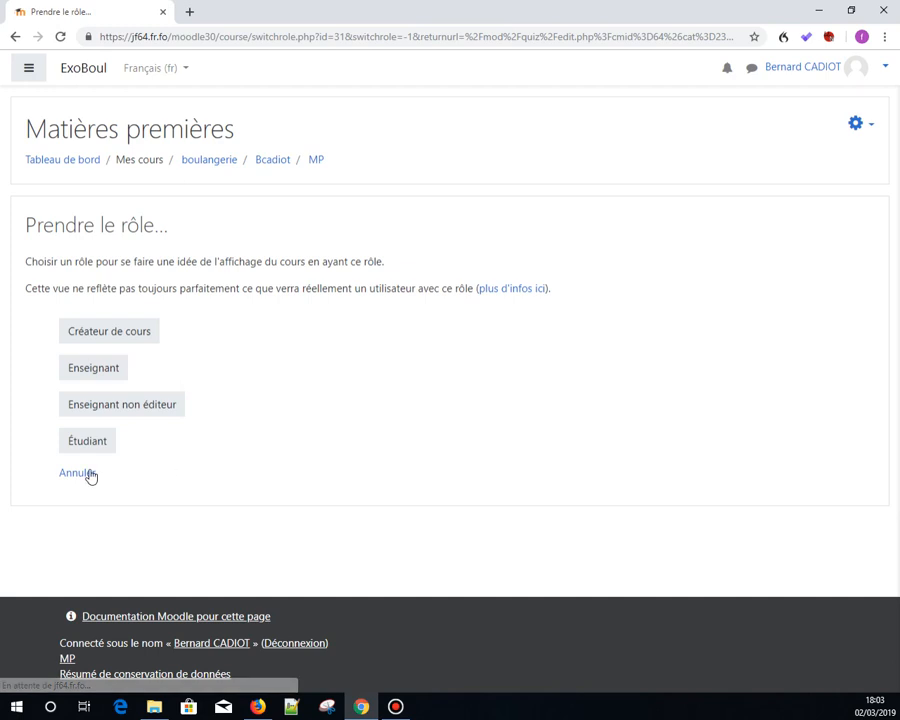
left_click(87, 449)
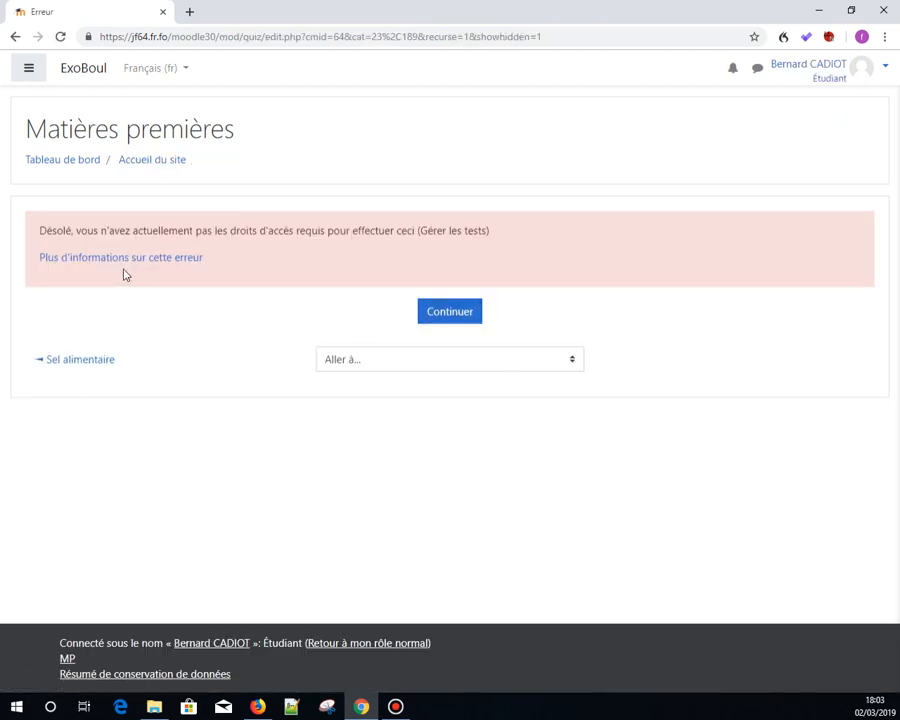
left_click(439, 318)
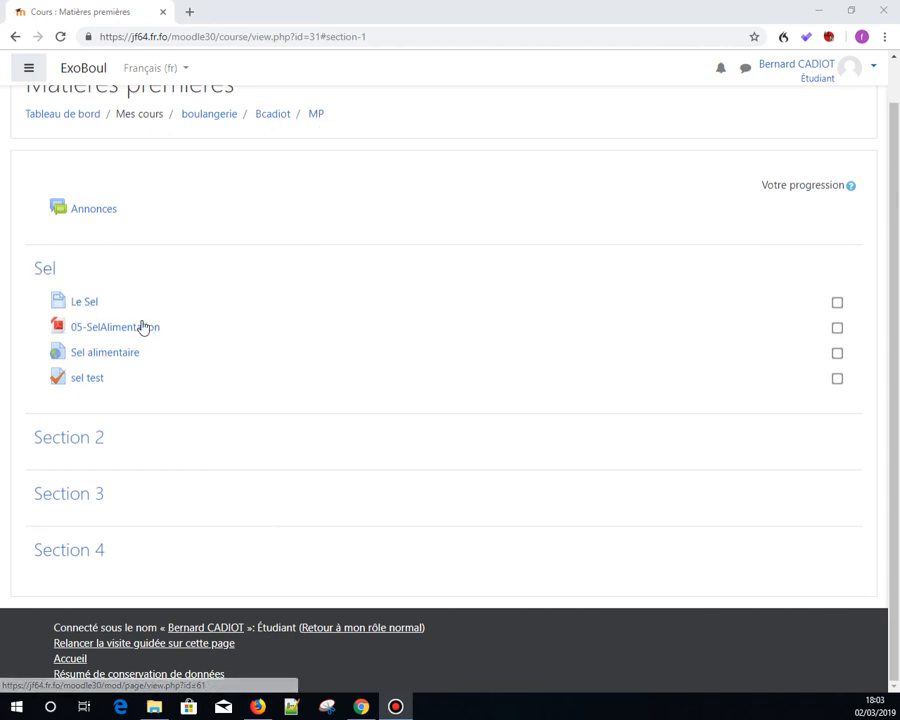
- As a student, preview the Le Sel page, the 05-SelAlimentation PDF and the Sel alimentaire link popup
left_click(92, 305)
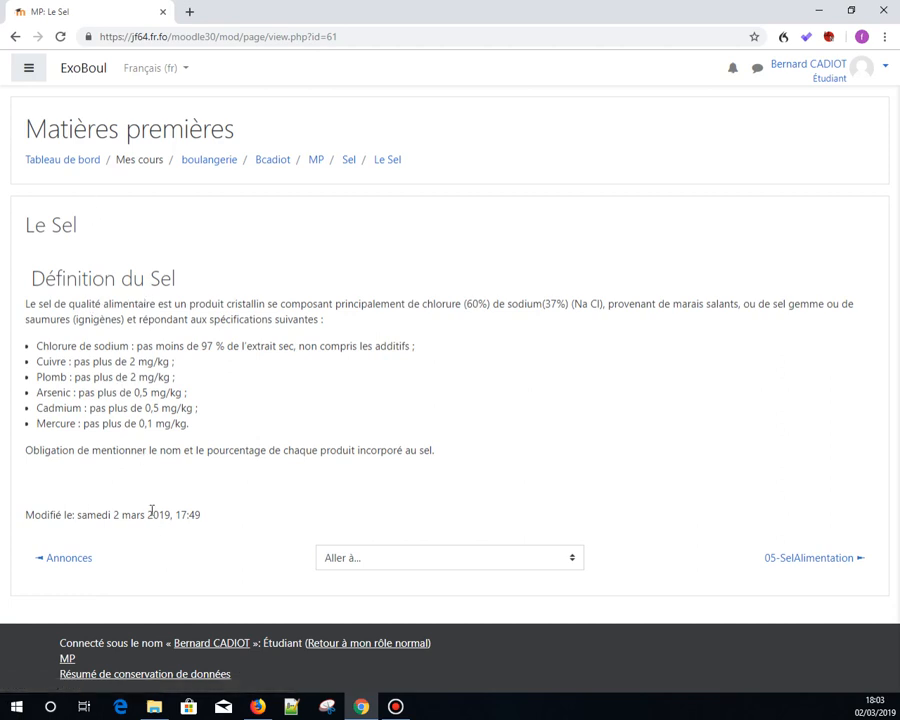
left_click(797, 561)
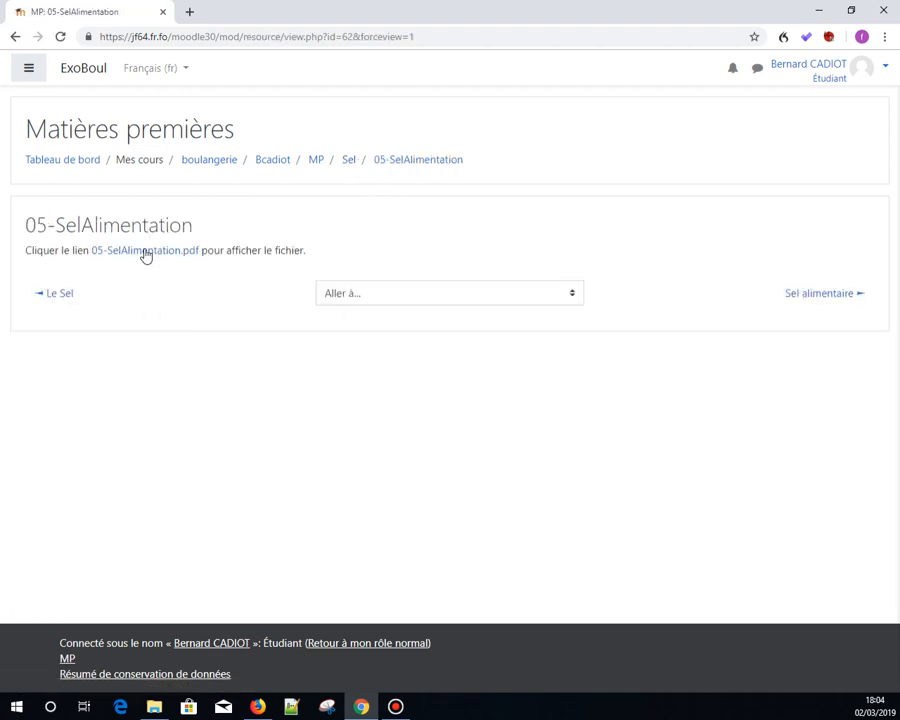
left_click(146, 256)
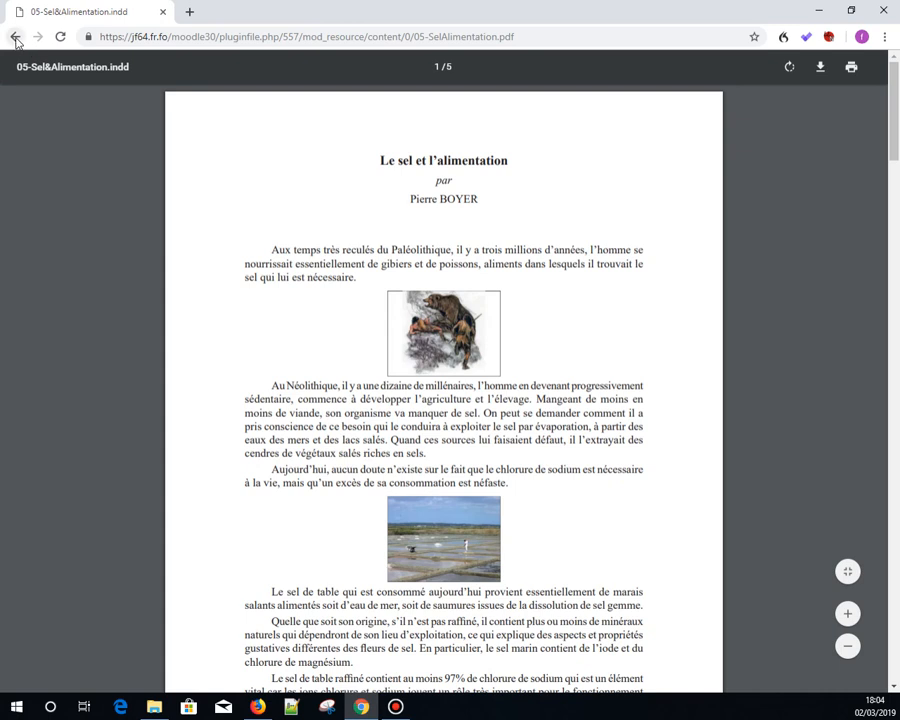
left_click(15, 37)
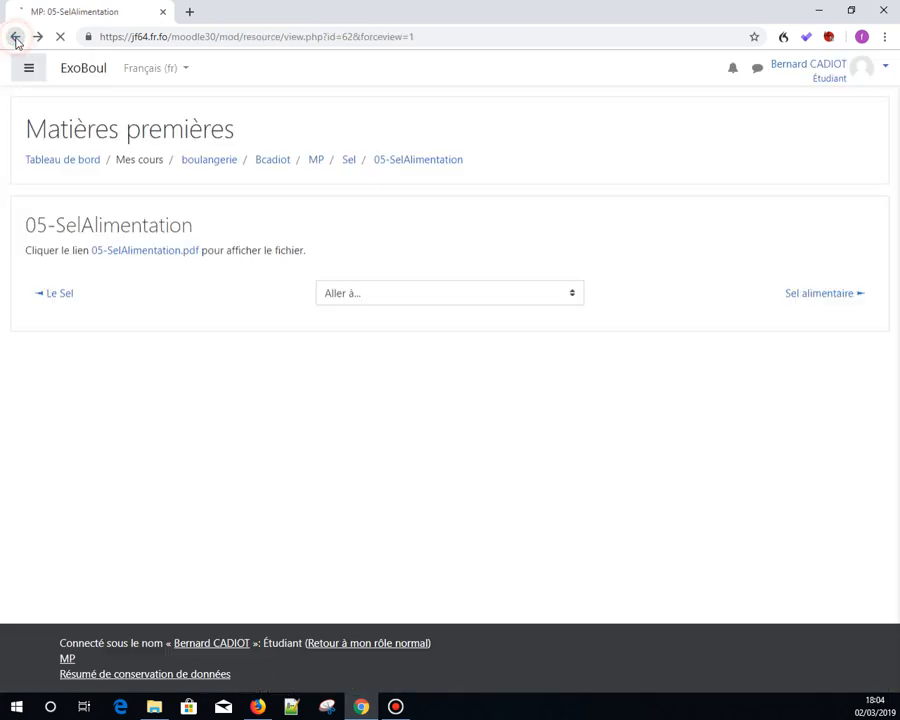
left_click(350, 161)
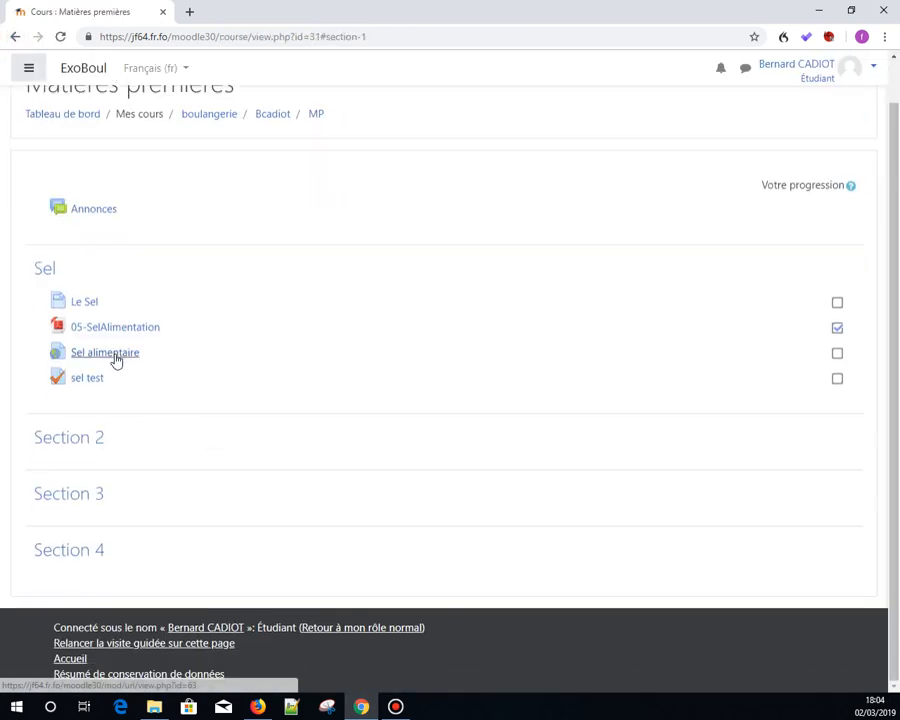
left_click(116, 356)
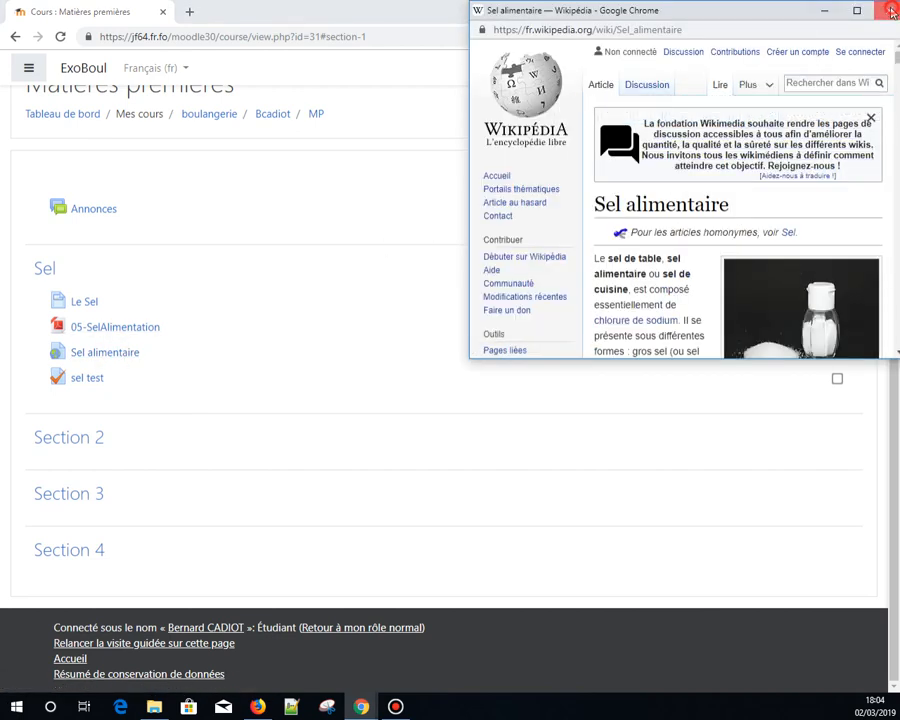
left_click(890, 11)
- Open sel test, start an attempt and move to question 2
left_click(90, 379)
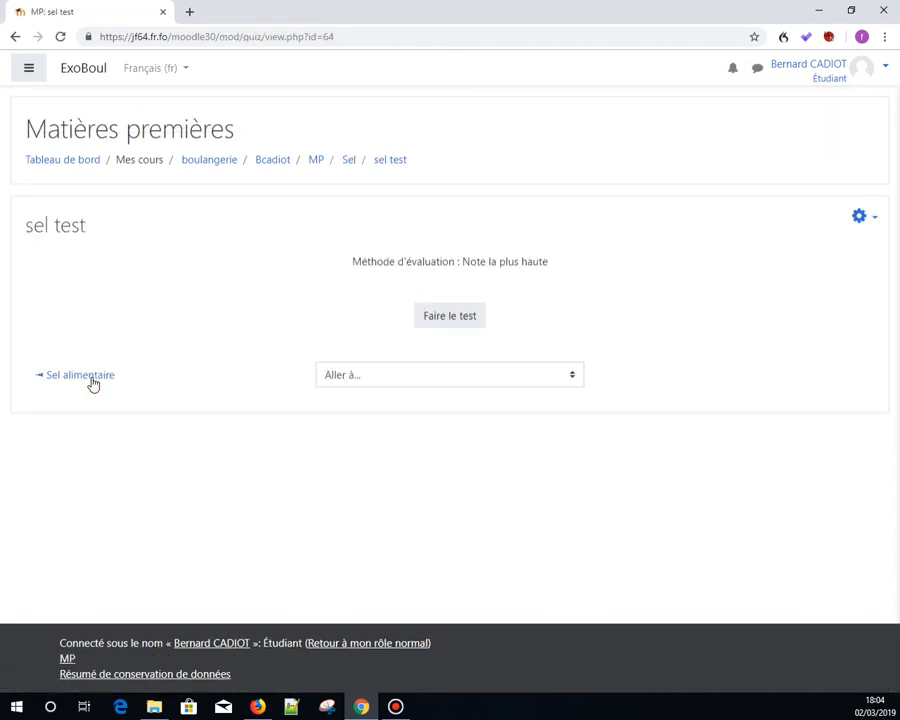
left_click(451, 316)
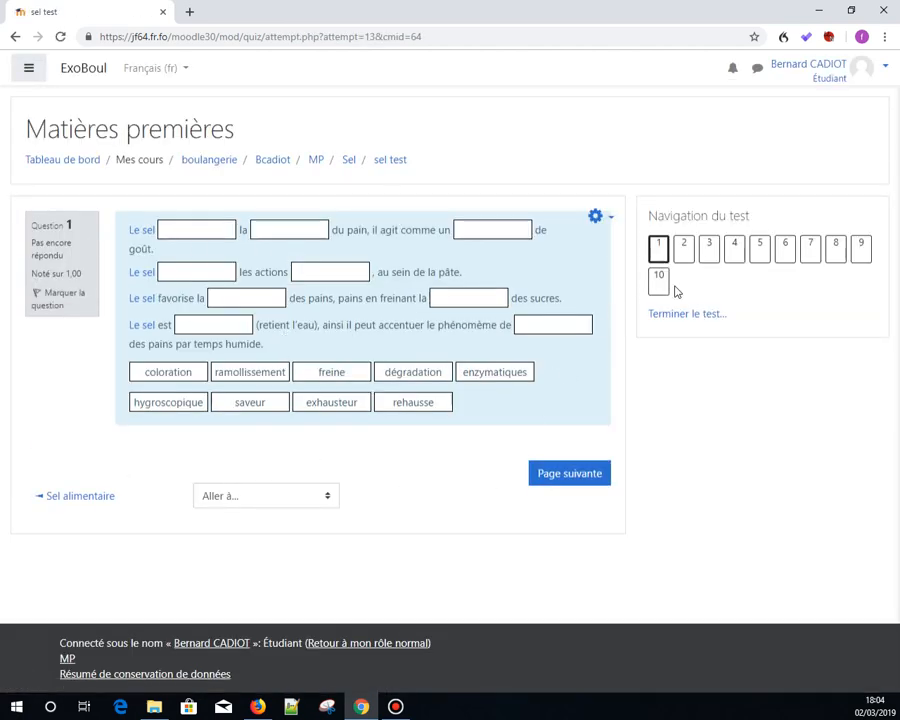
left_click(686, 247)
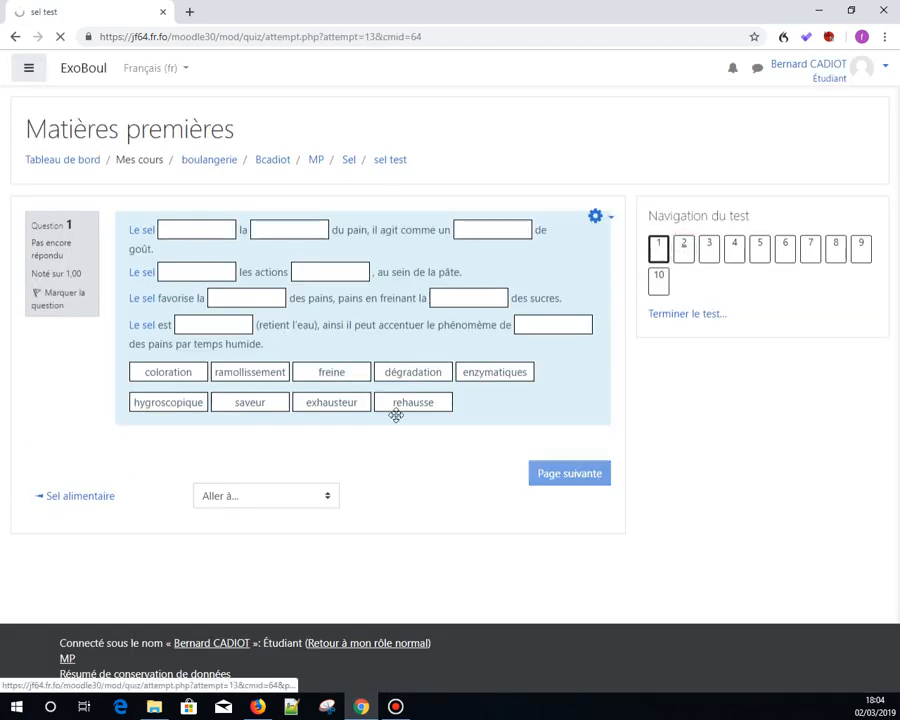
left_click(694, 247)
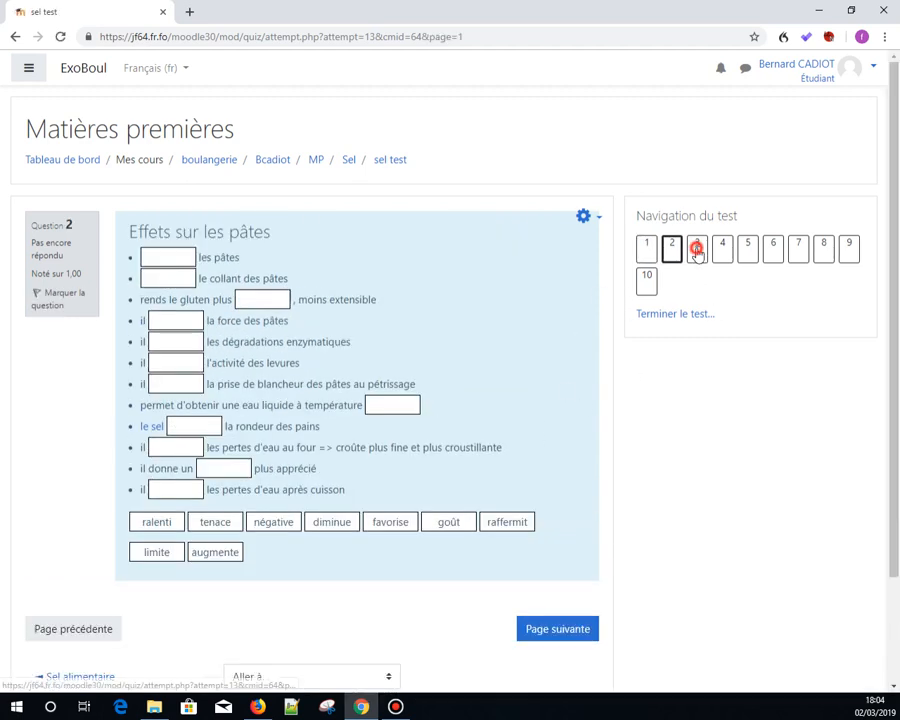